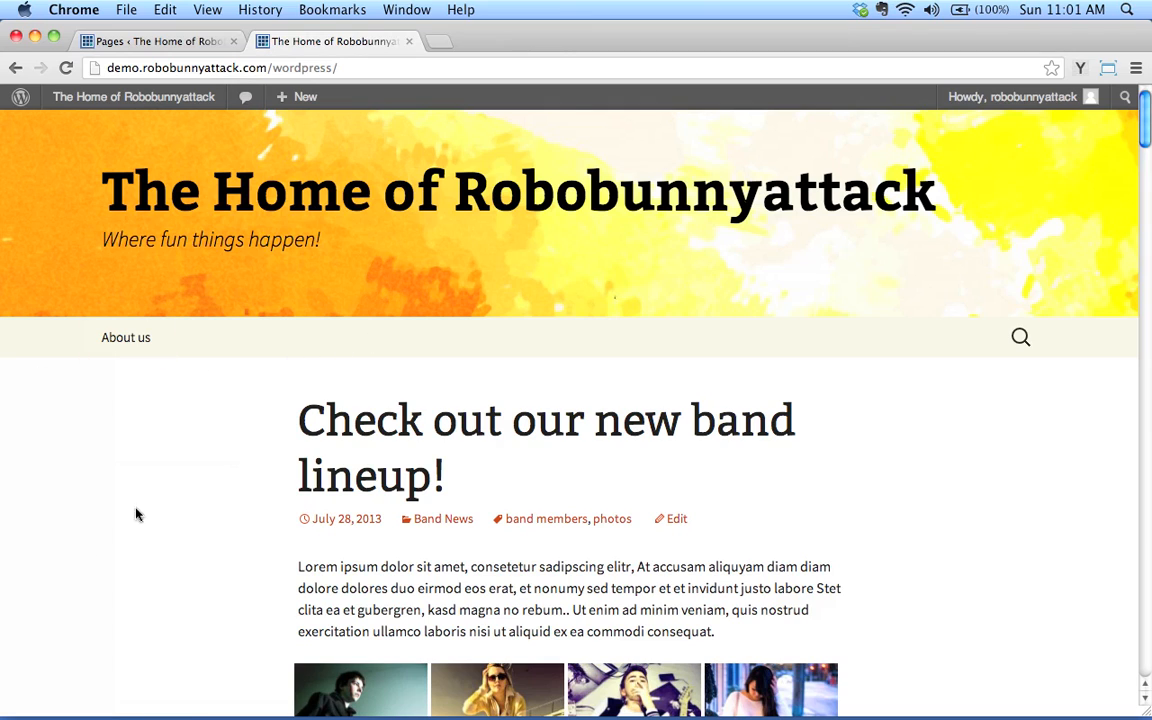
Step: Return to the WordPress admin and create a new page titled "Front Page"
left_click(147, 44)
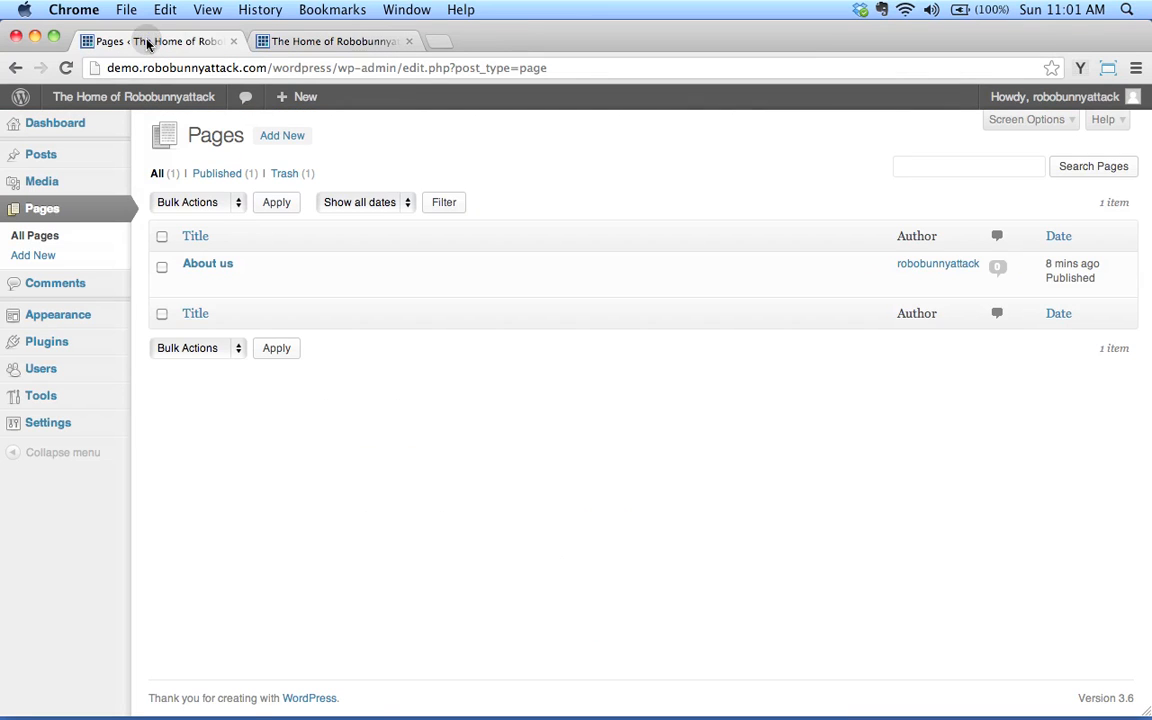
left_click(40, 255)
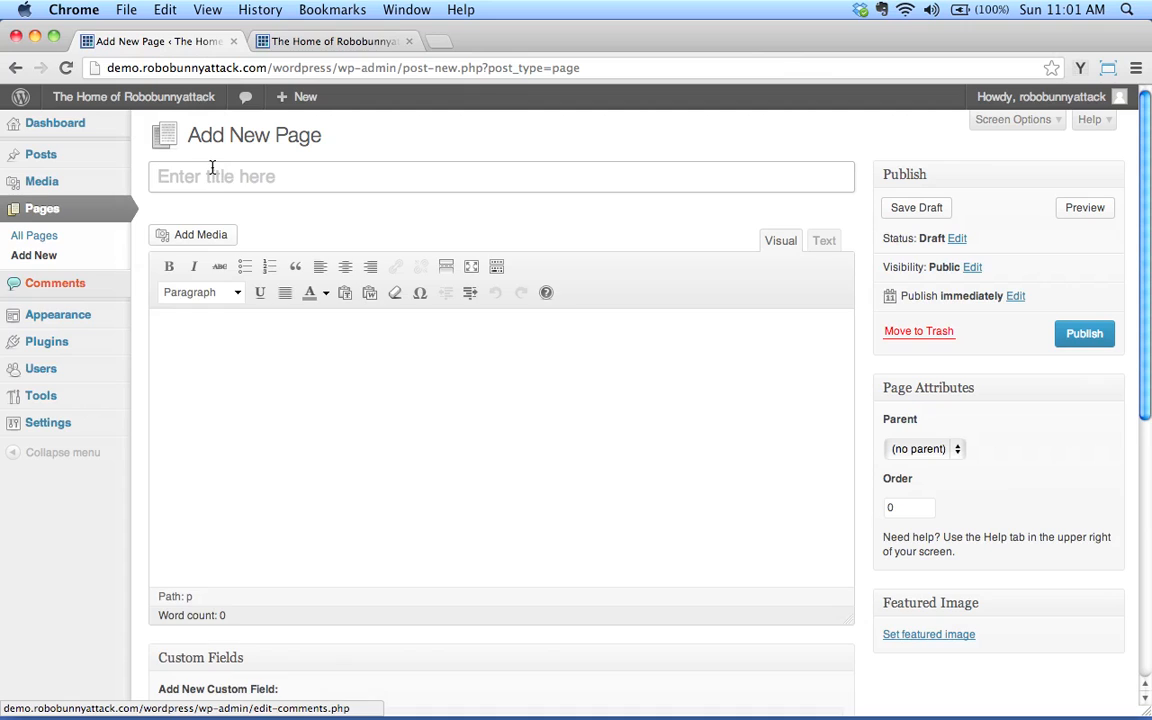
left_click(211, 167)
type("Front Page")
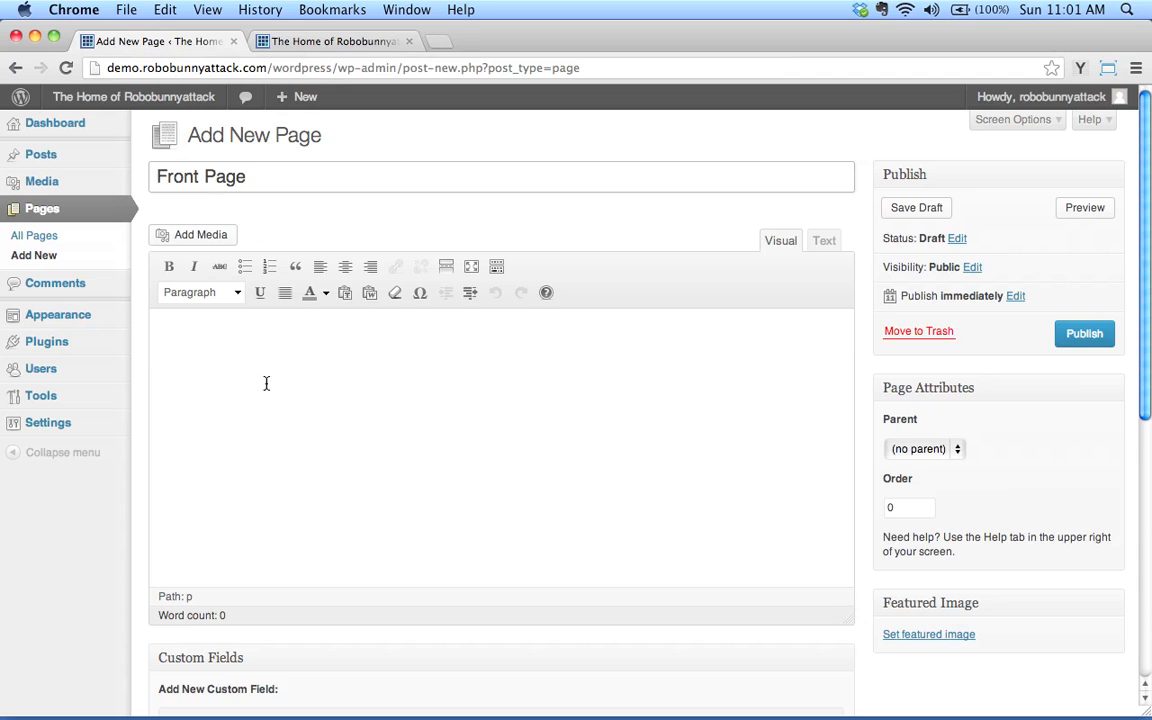
Step: Fill the page body with three paragraphs of placeholder text using the dummy text generator extension
left_click(275, 422)
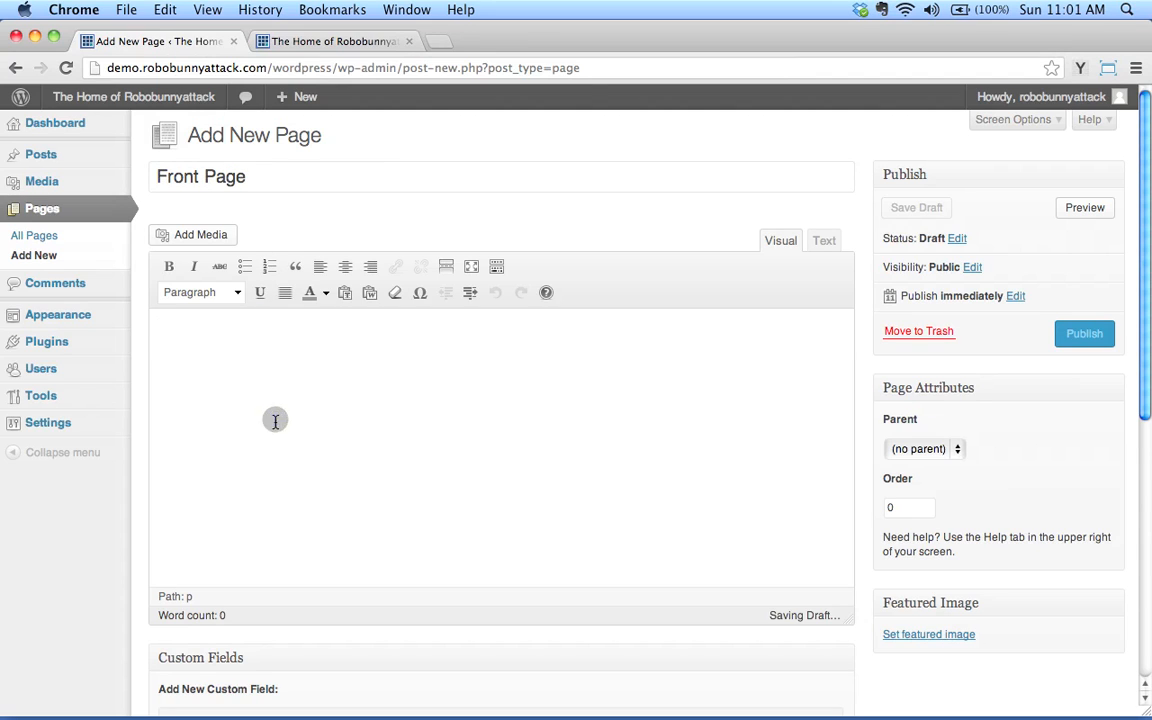
left_click(1081, 69)
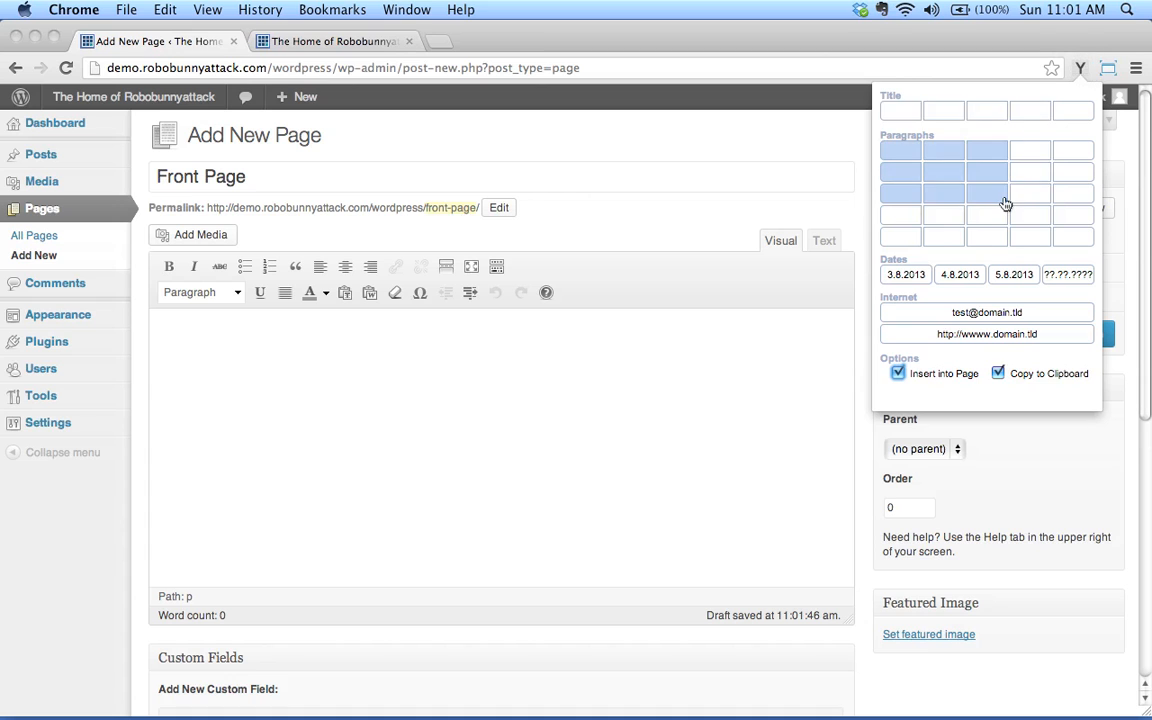
left_click(1001, 204)
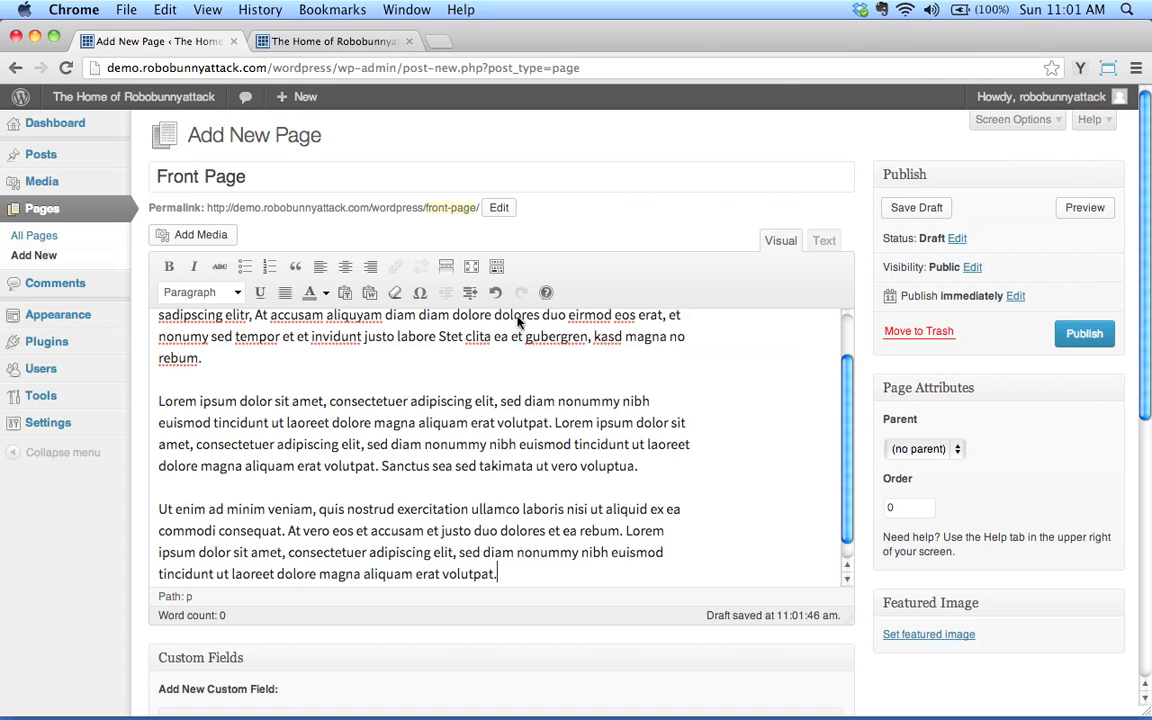
scroll(552, 447, "up", 2)
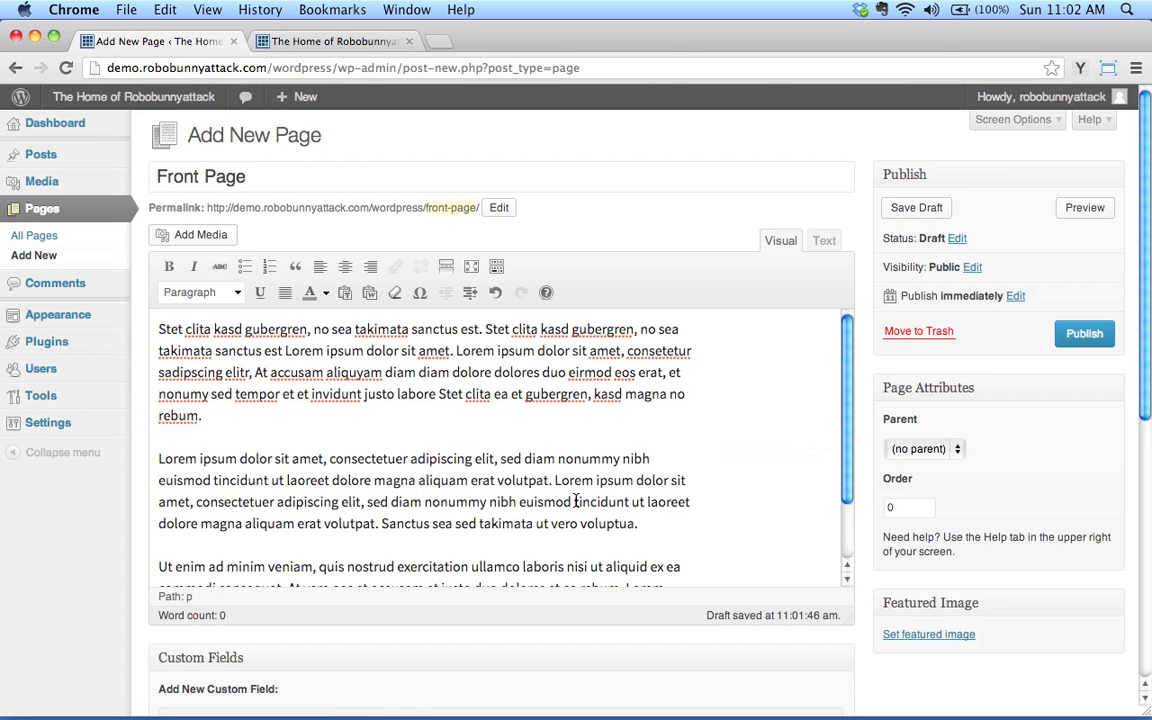
Step: Hide the Author, Slug, Discussion, Custom Fields and Featured Image boxes from the page editing screen
scroll(260, 348, "down", 5)
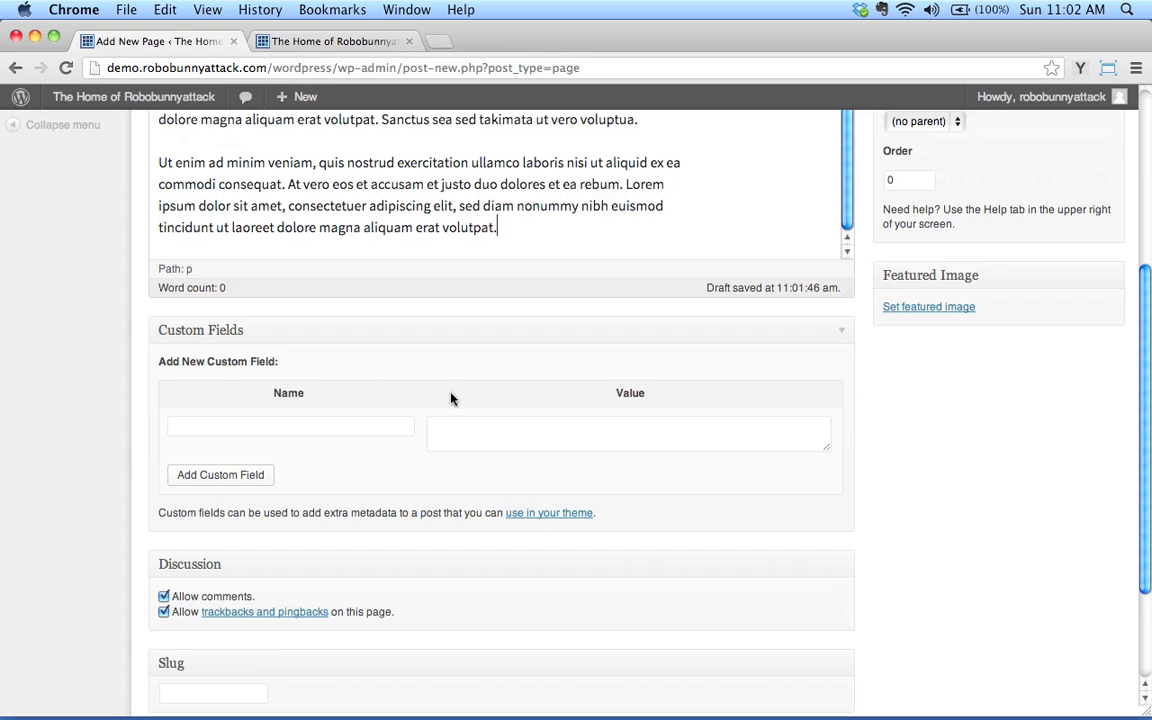
scroll(518, 404, "down", 2)
scroll(518, 404, "up", 10)
left_click(1007, 124)
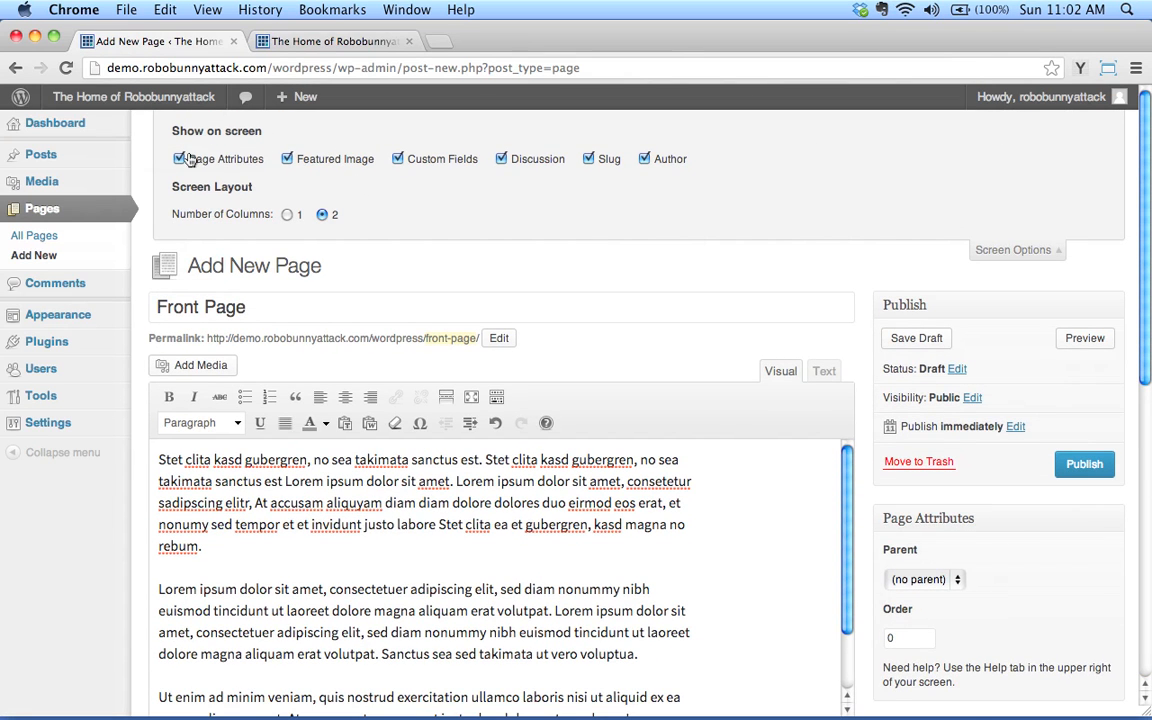
left_click(644, 159)
left_click(600, 160)
left_click(533, 158)
left_click(443, 158)
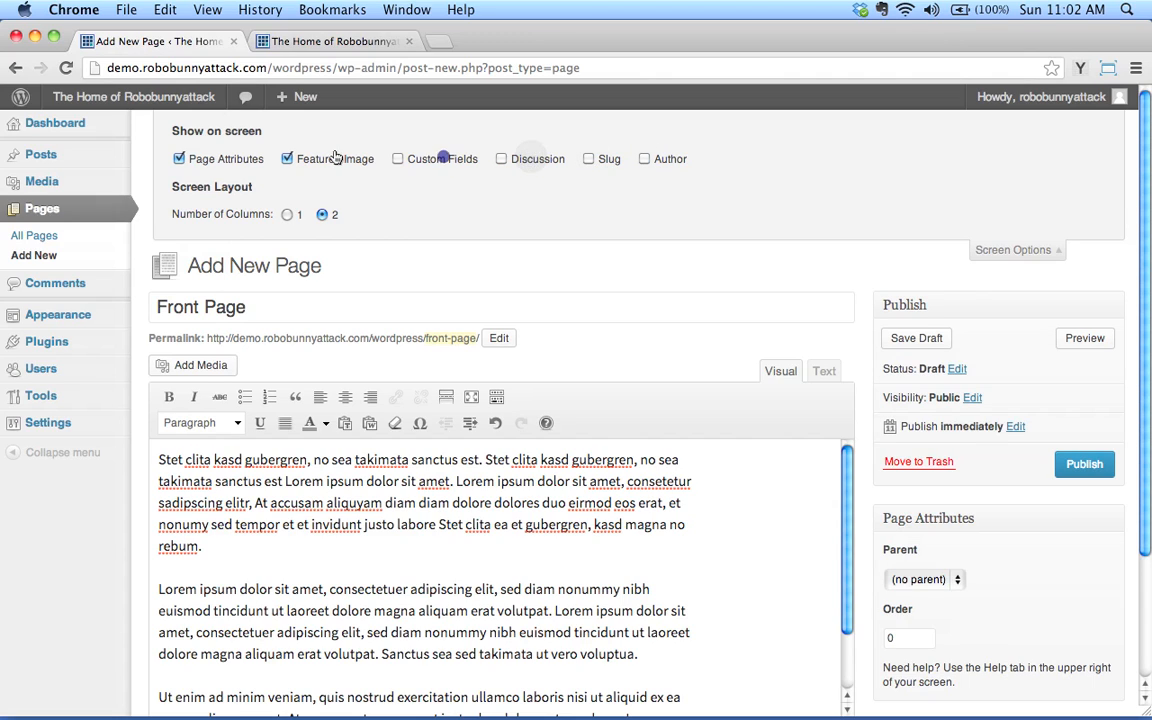
left_click(290, 158)
Step: Show the Discussion box and disallow comments, trackbacks and pingbacks on this page
left_click(536, 160)
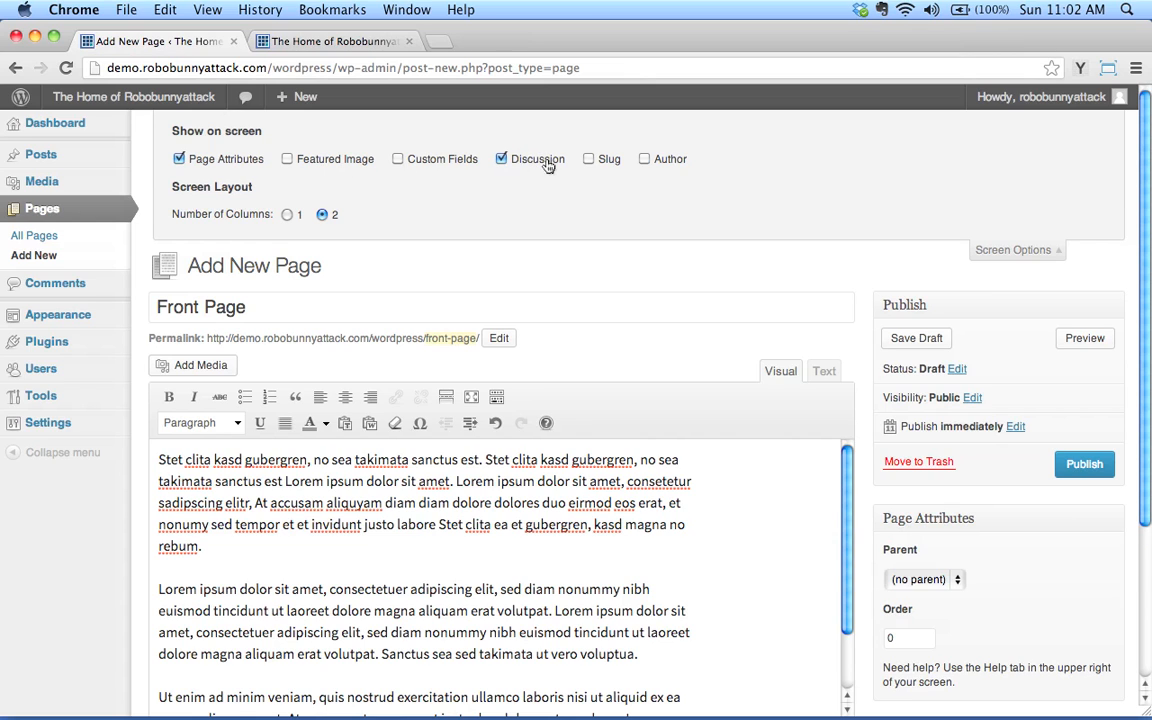
scroll(548, 300, "down", 5)
left_click(165, 606)
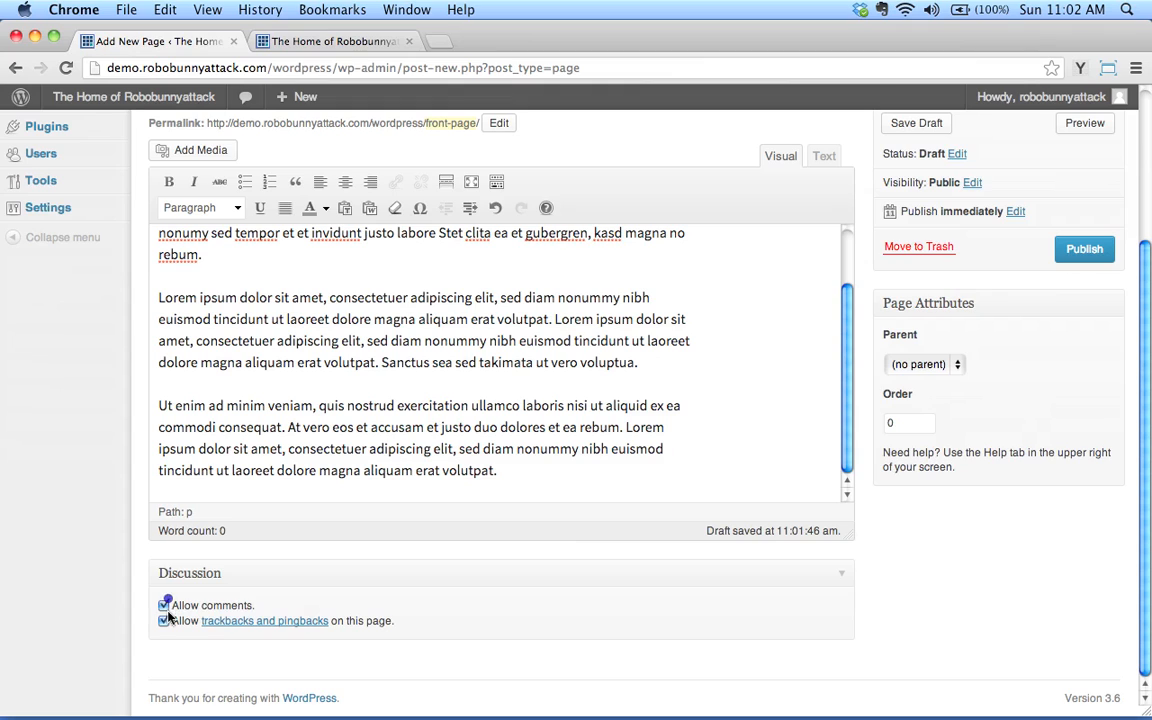
left_click(165, 619)
scroll(300, 580, "up", 5)
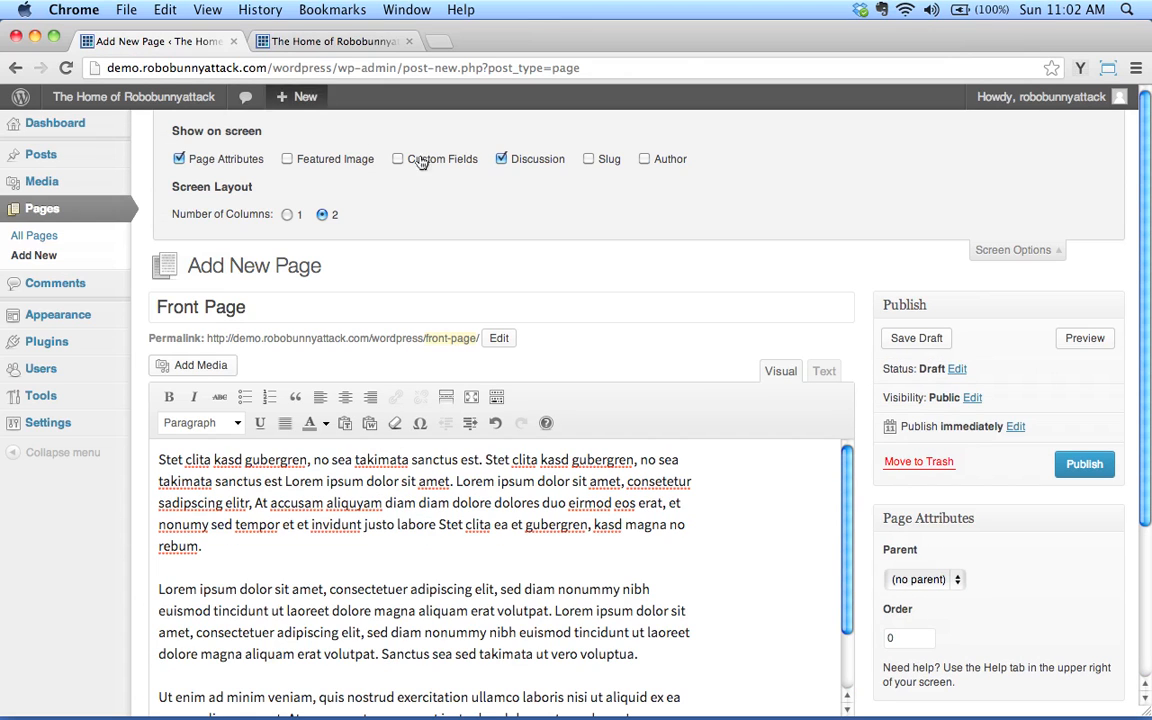
Step: Check the page's title, body text and discussion settings, and publish the page
left_click(269, 314)
left_click(337, 483)
scroll(586, 571, "down", 6)
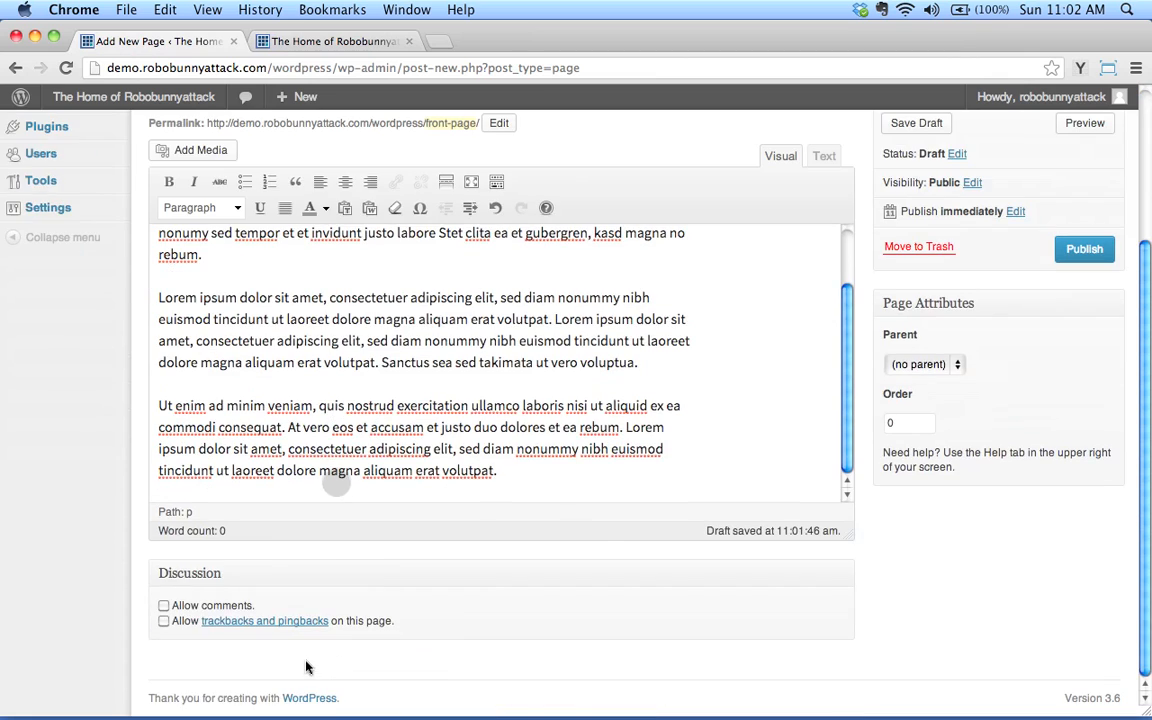
scroll(306, 667, "up", 5)
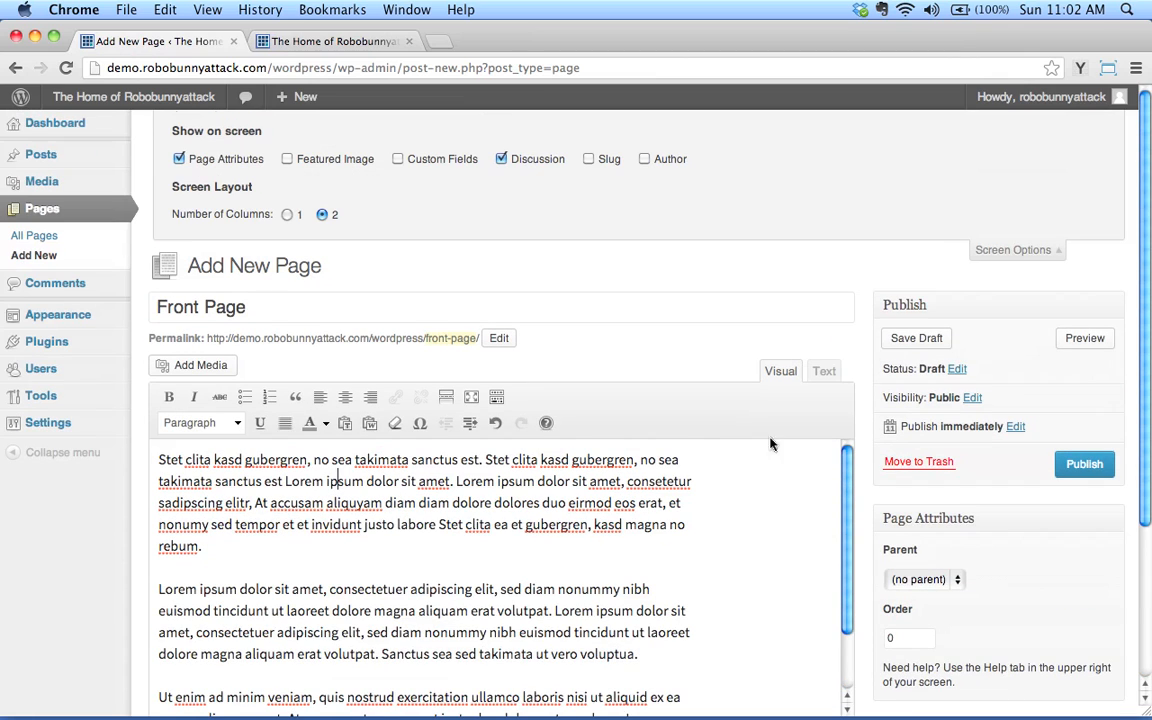
left_click(1095, 465)
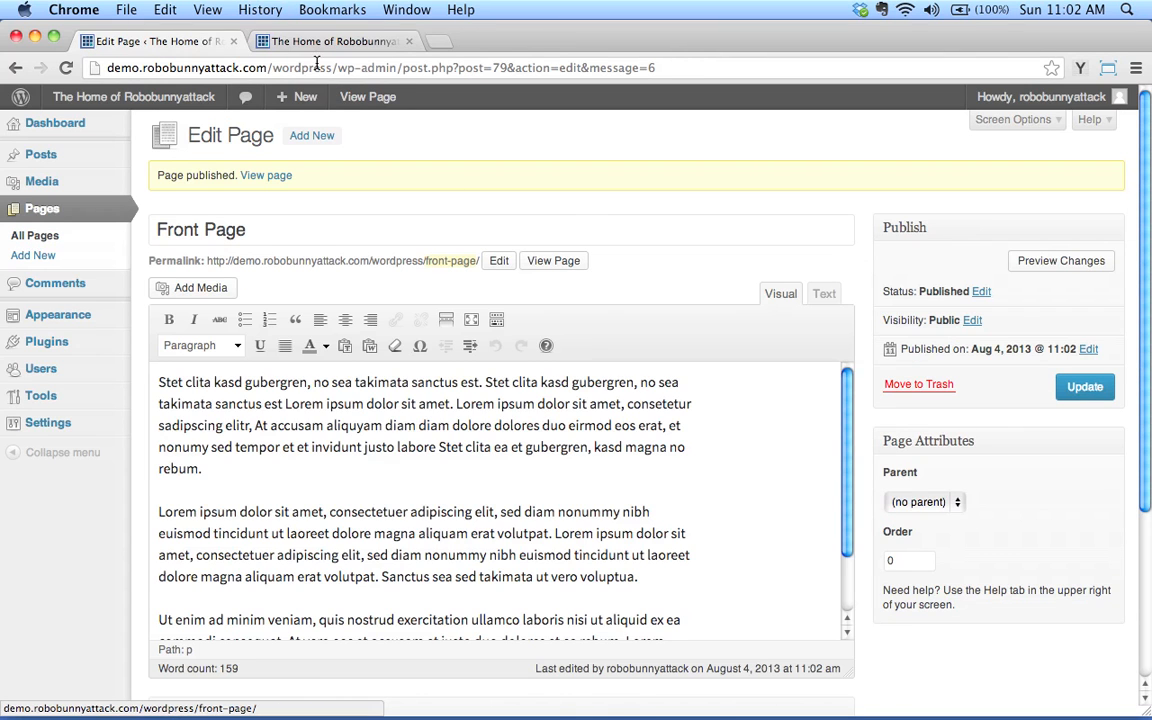
Step: Reload the live site's home page and view the published Front Page from top to bottom
left_click(290, 41)
left_click(258, 180)
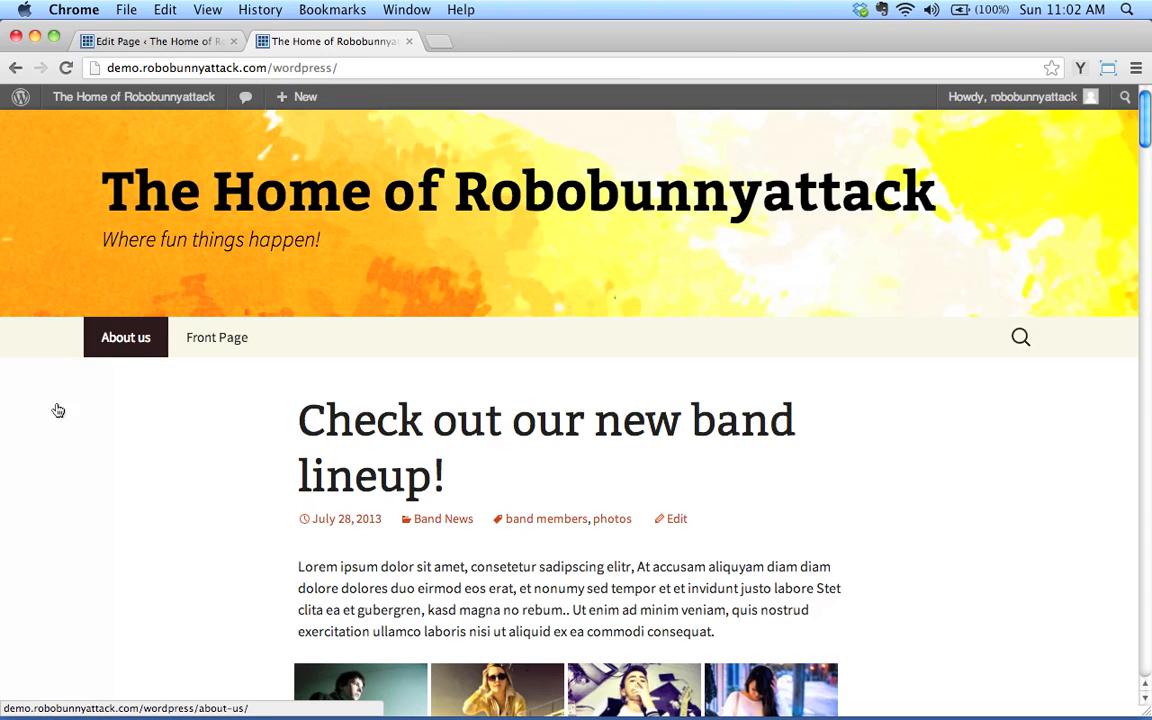
left_click(233, 340)
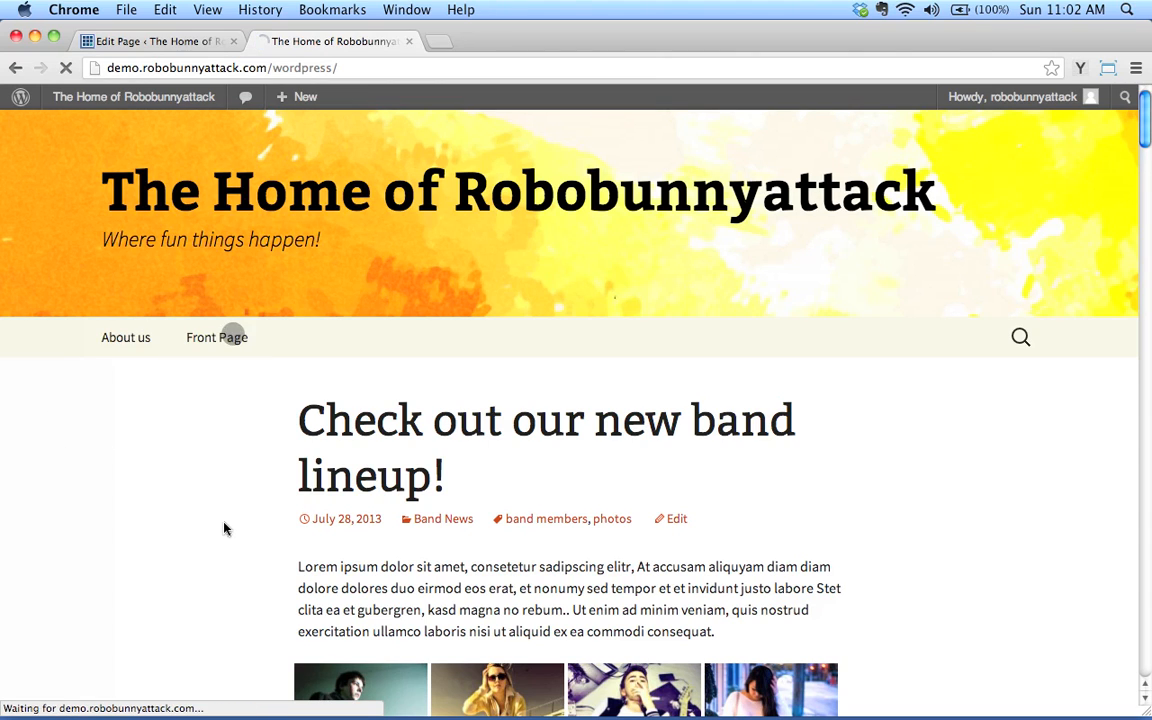
scroll(718, 494, "down", 10)
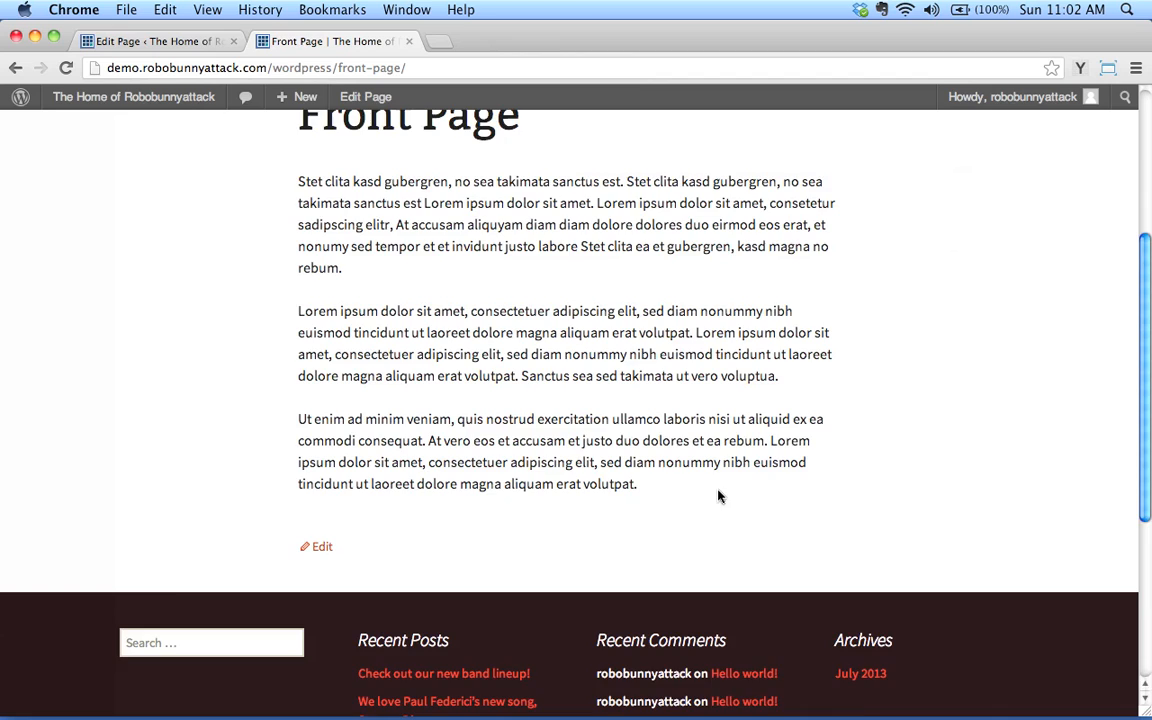
scroll(715, 494, "up", 10)
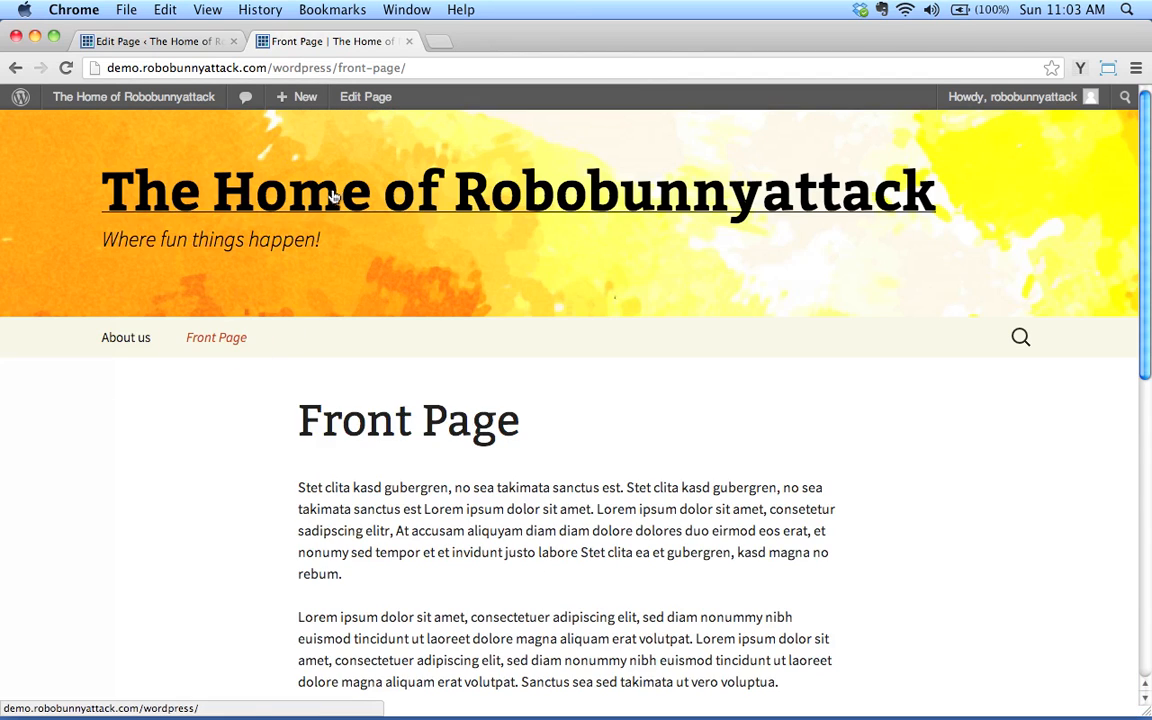
Step: Create another page titled "Blog" with an empty body and publish it
left_click(188, 40)
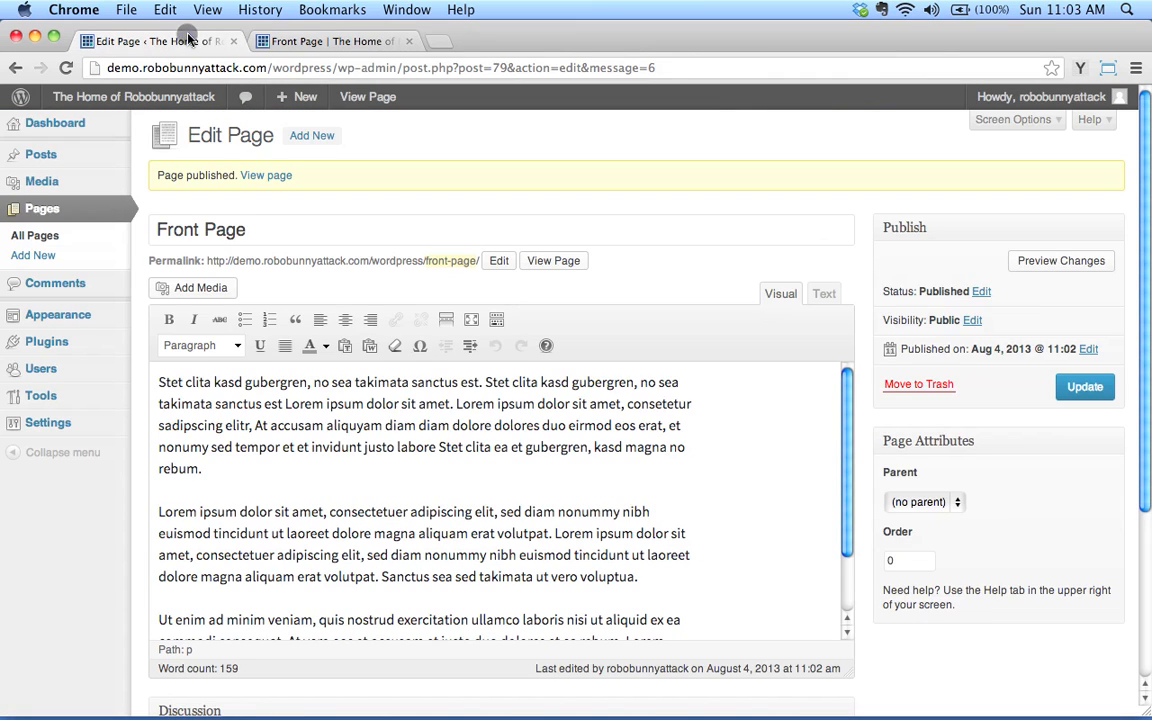
left_click(55, 257)
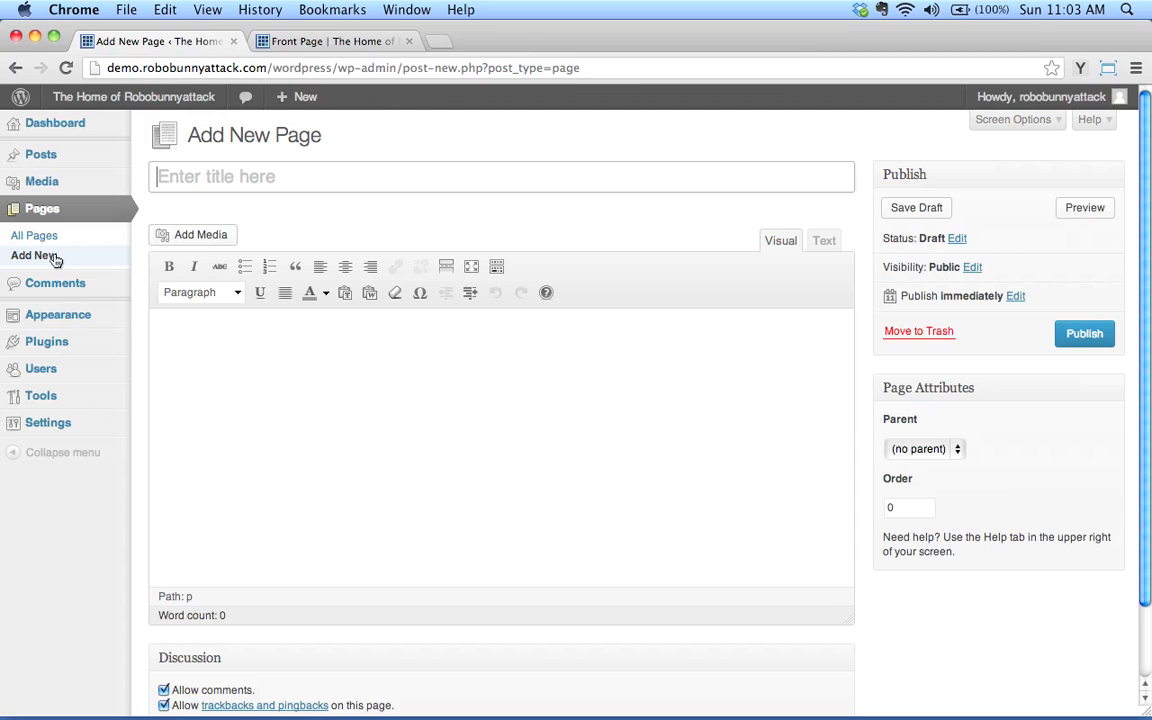
type("ABlo")
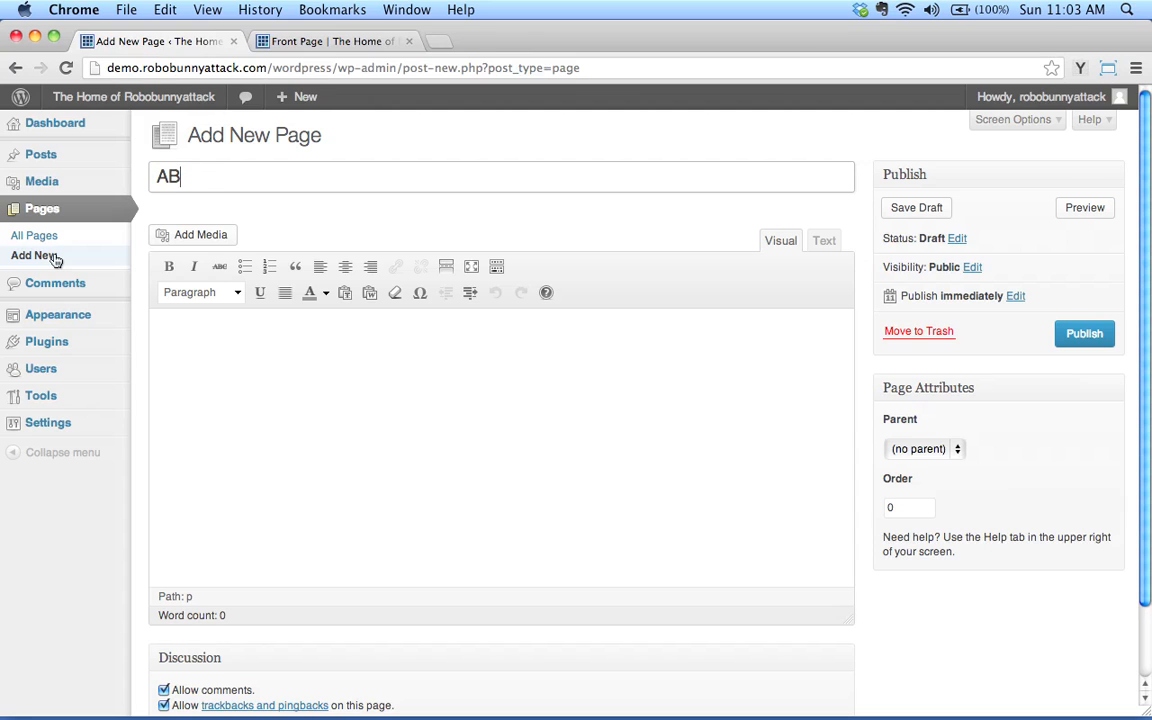
type("Blog")
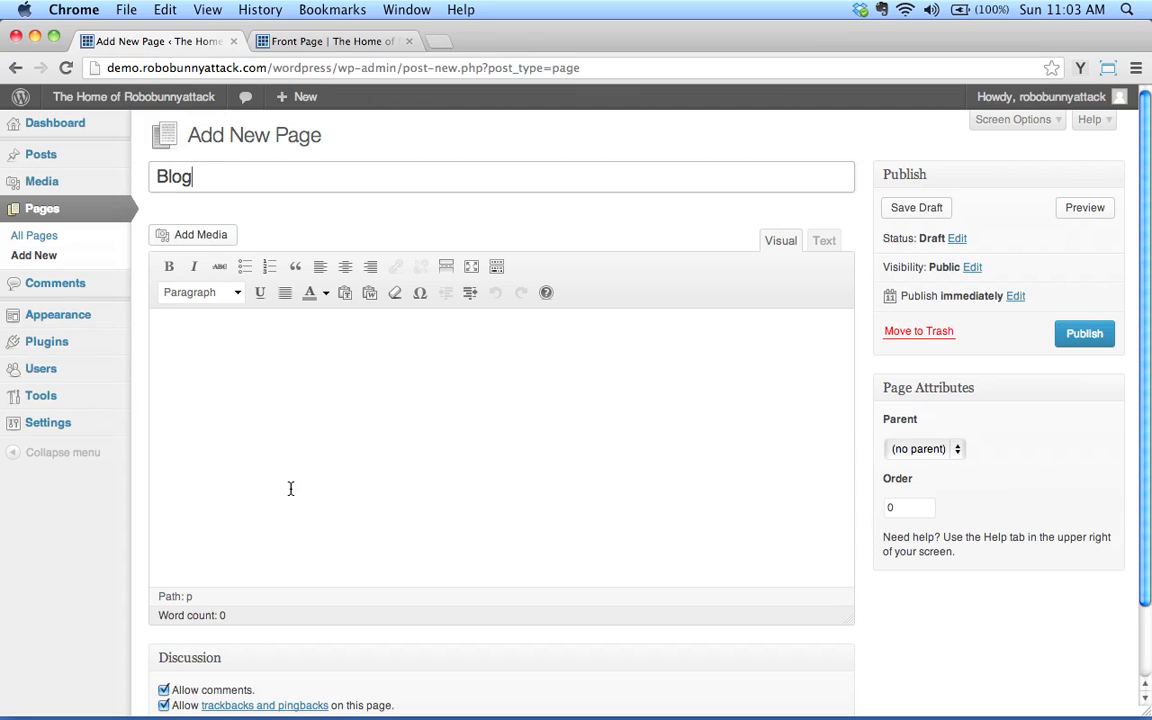
left_click(326, 450)
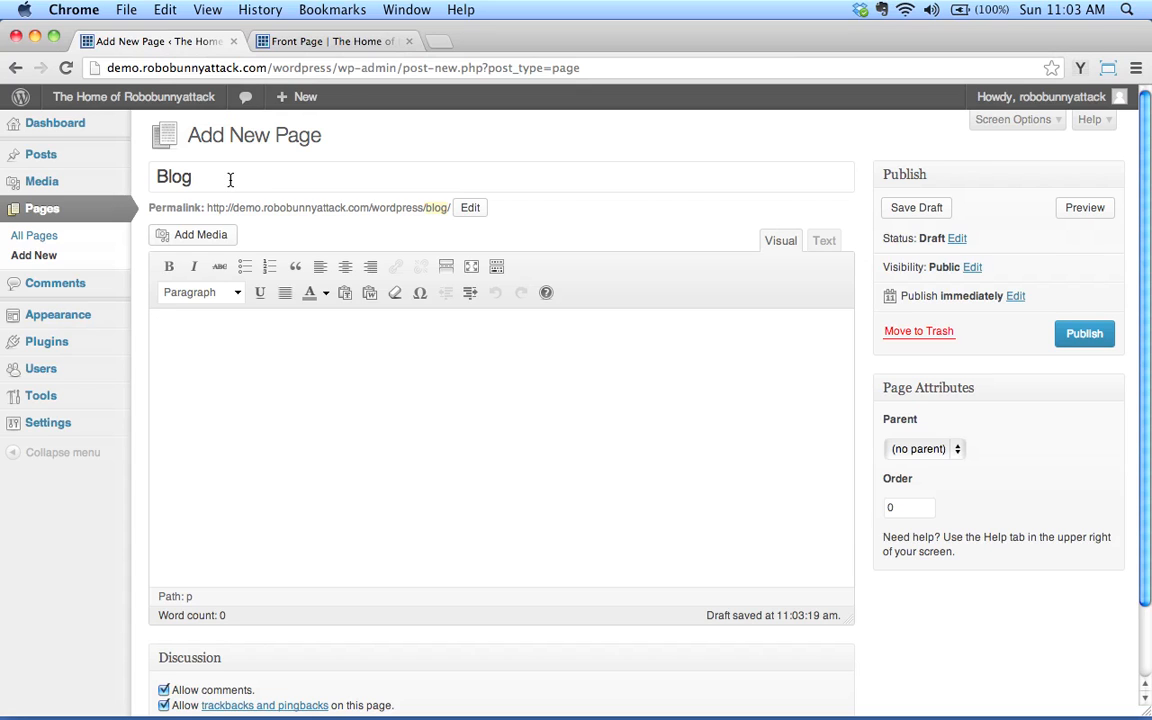
left_click(1095, 338)
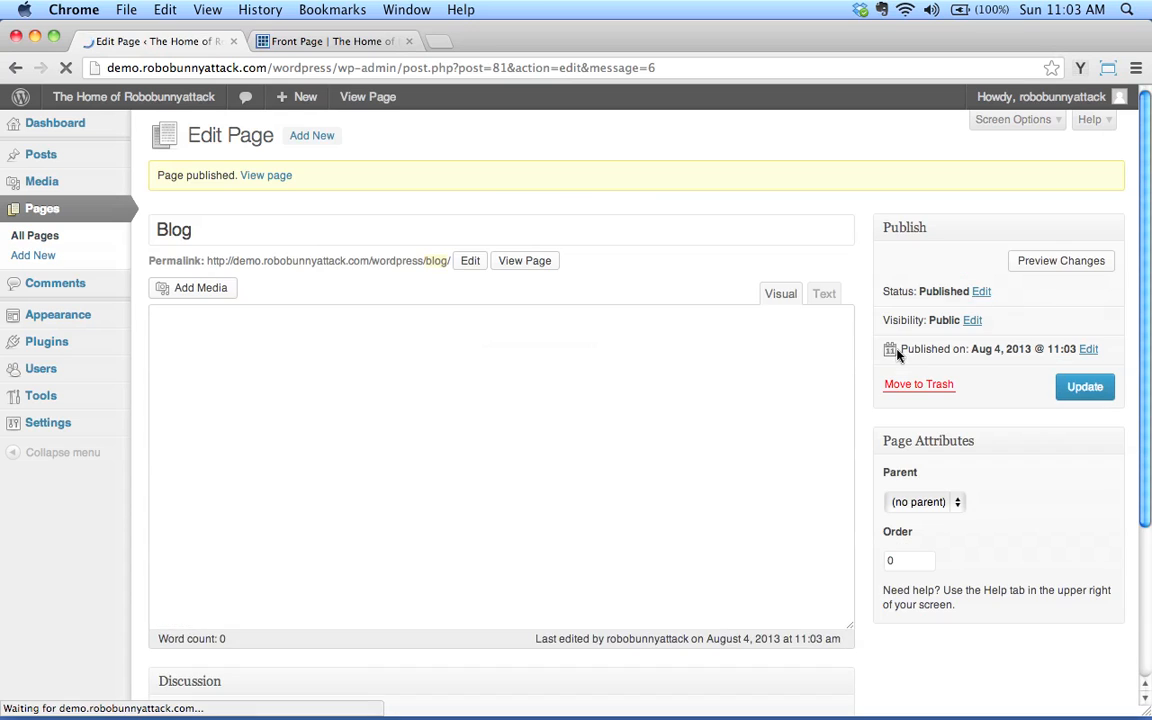
Step: View the Blog page on the live site and return to the site's home page
left_click(326, 40)
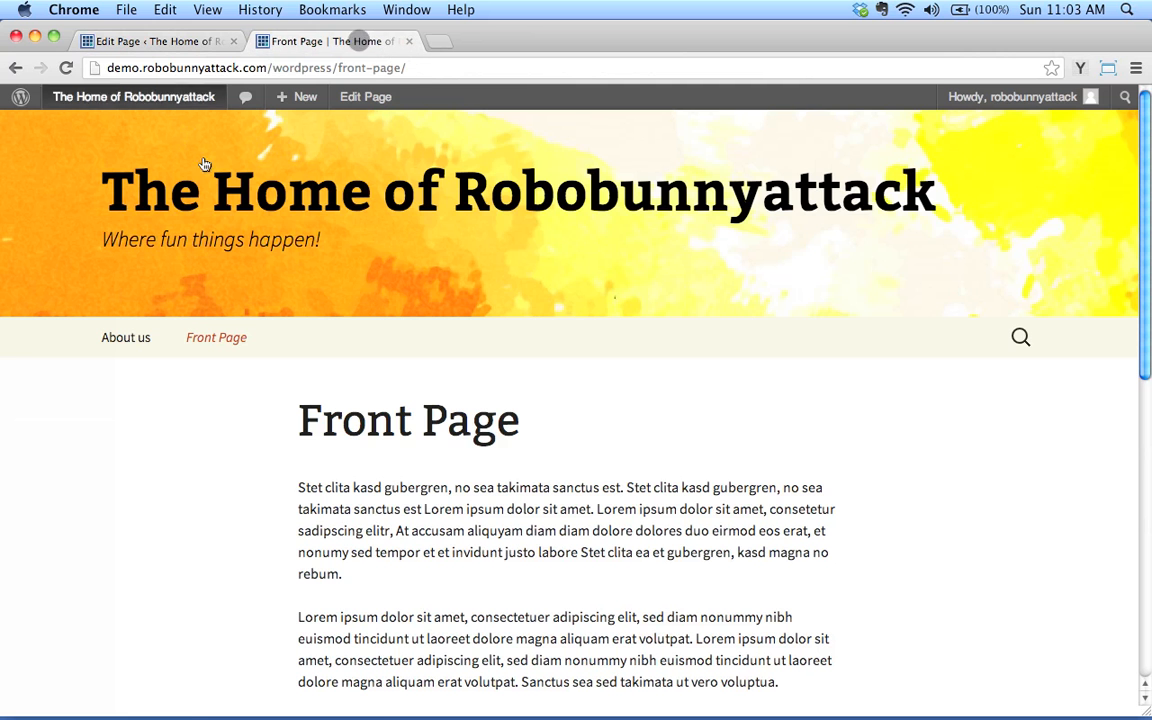
left_click(465, 270)
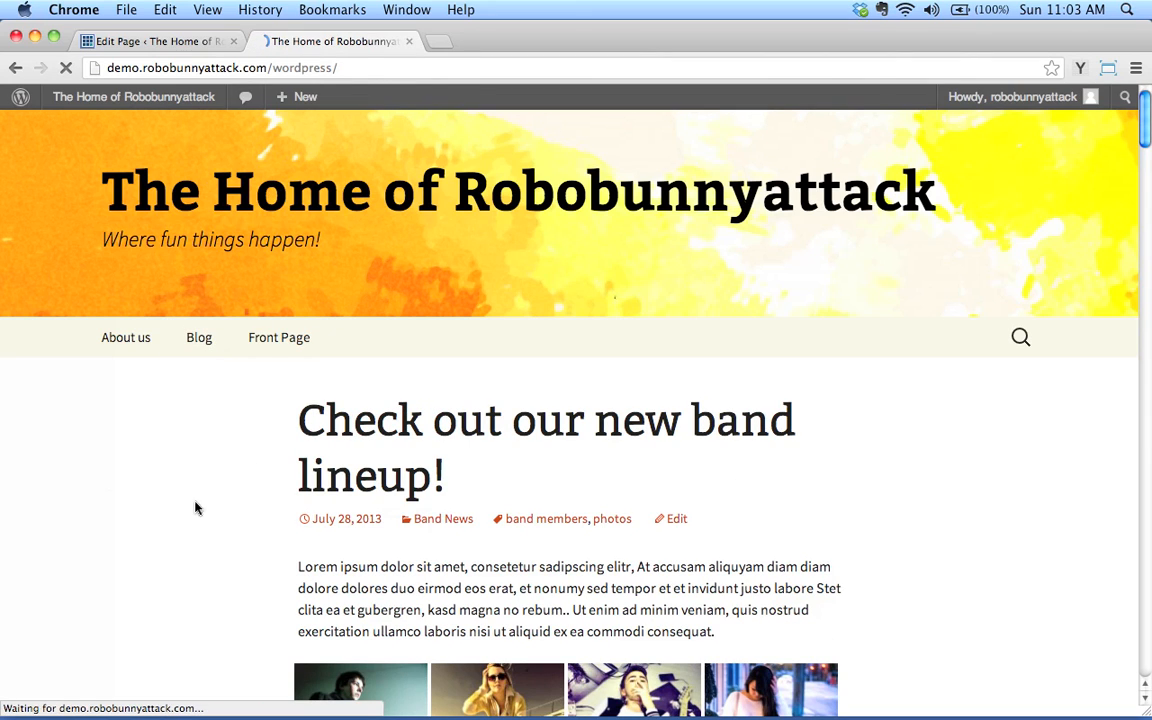
scroll(226, 496, "down", 5)
scroll(247, 494, "up", 5)
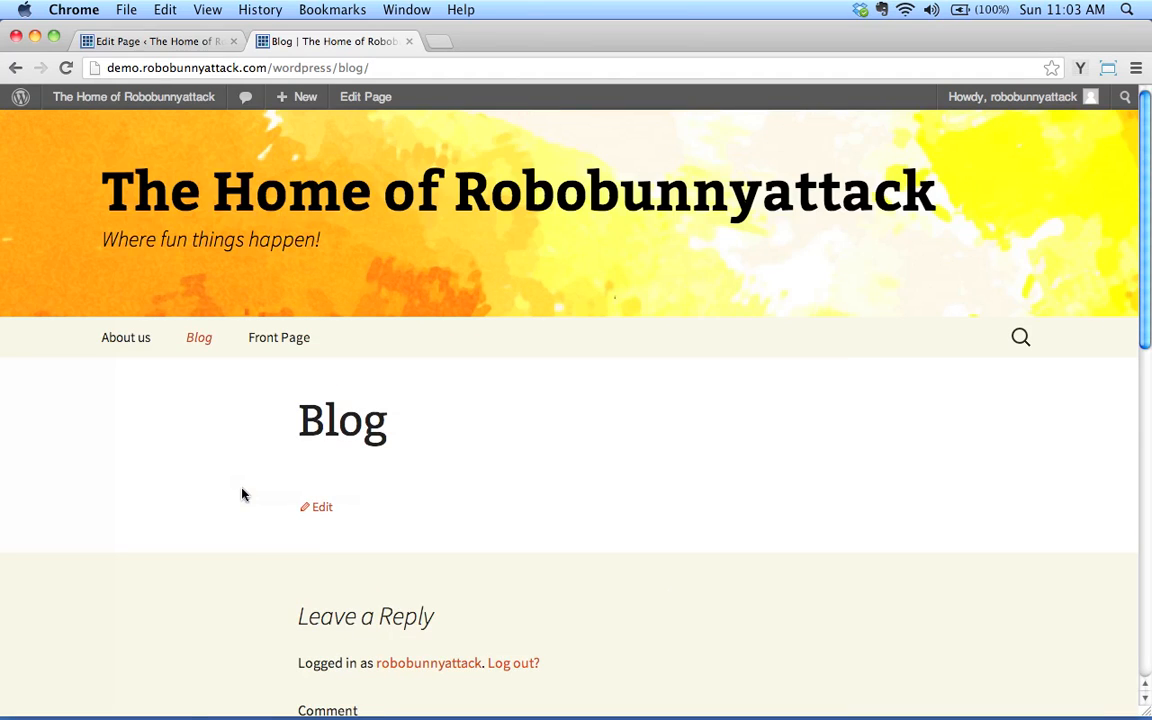
left_click(210, 182)
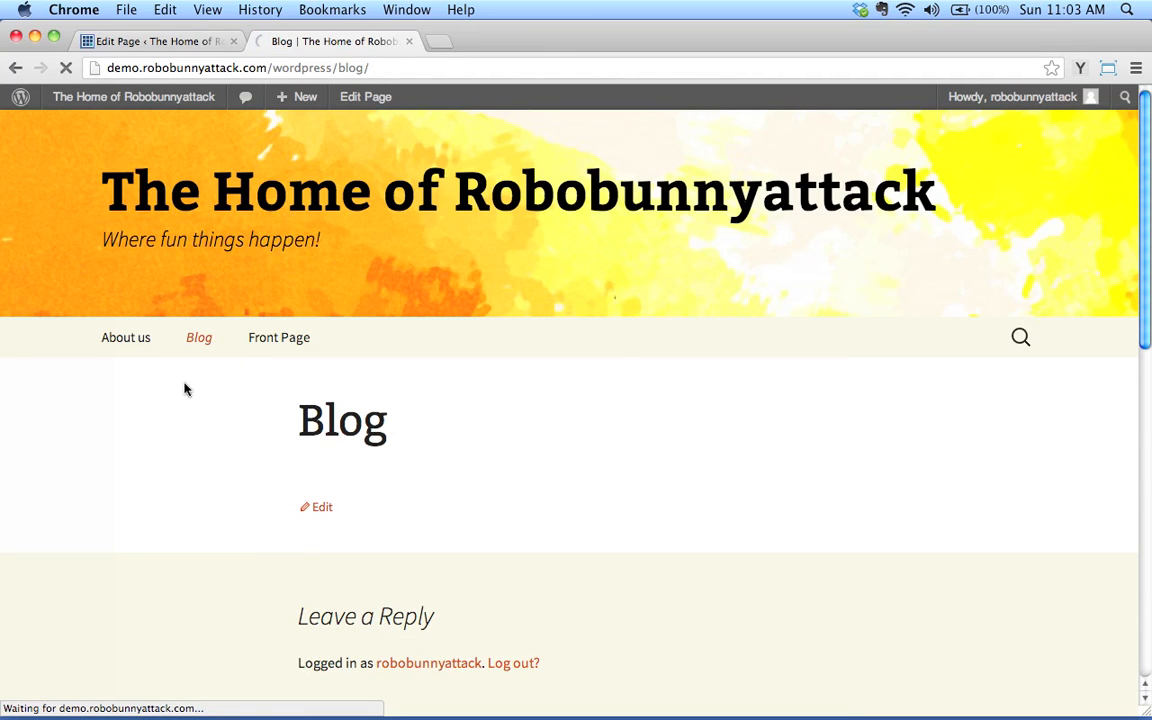
Step: Open the site's Reading settings in the admin area and set the front page to display a static page
left_click(190, 43)
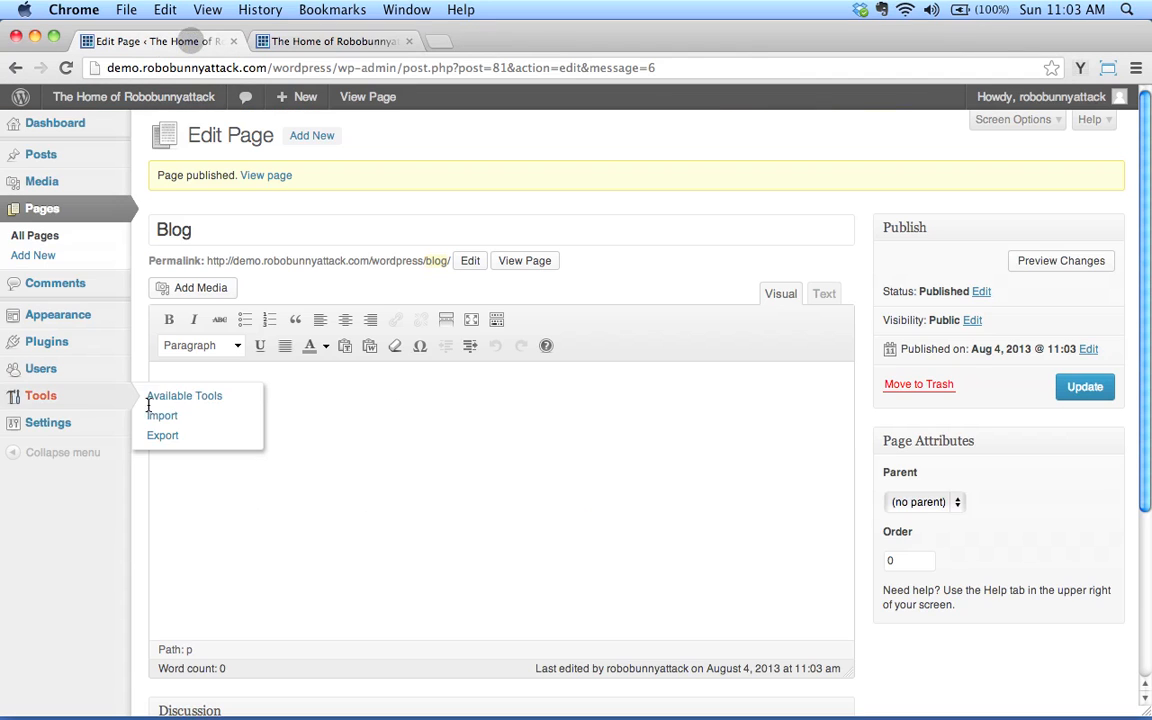
left_click(50, 425)
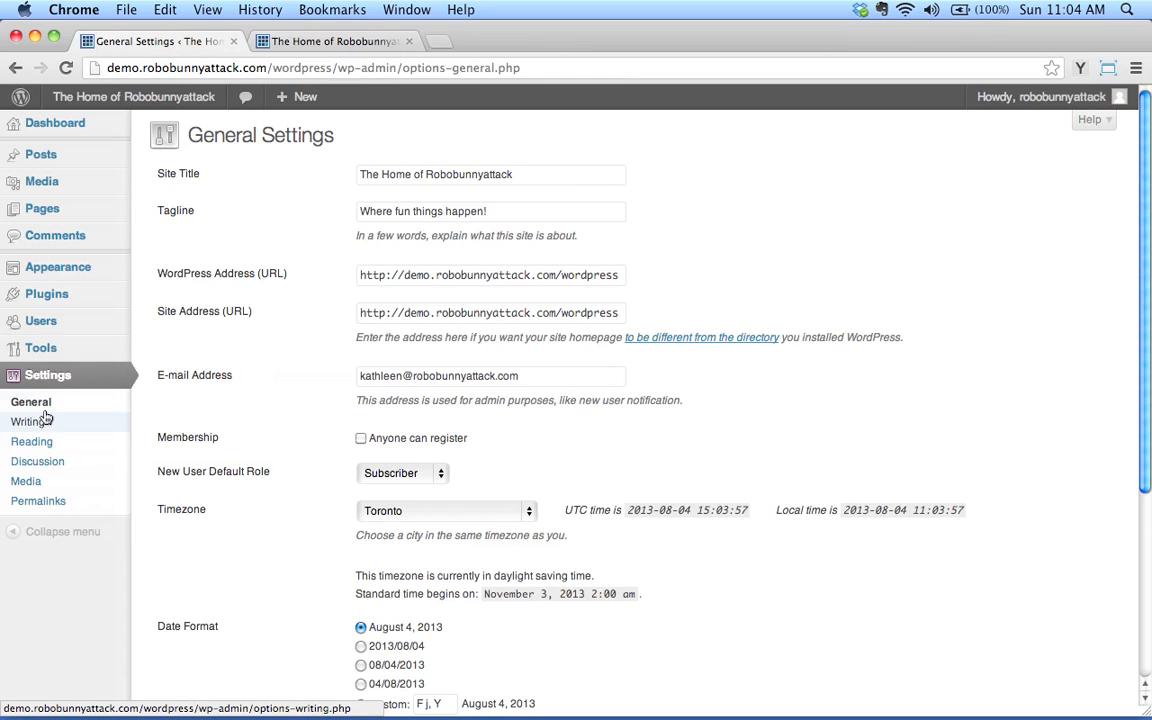
left_click(46, 447)
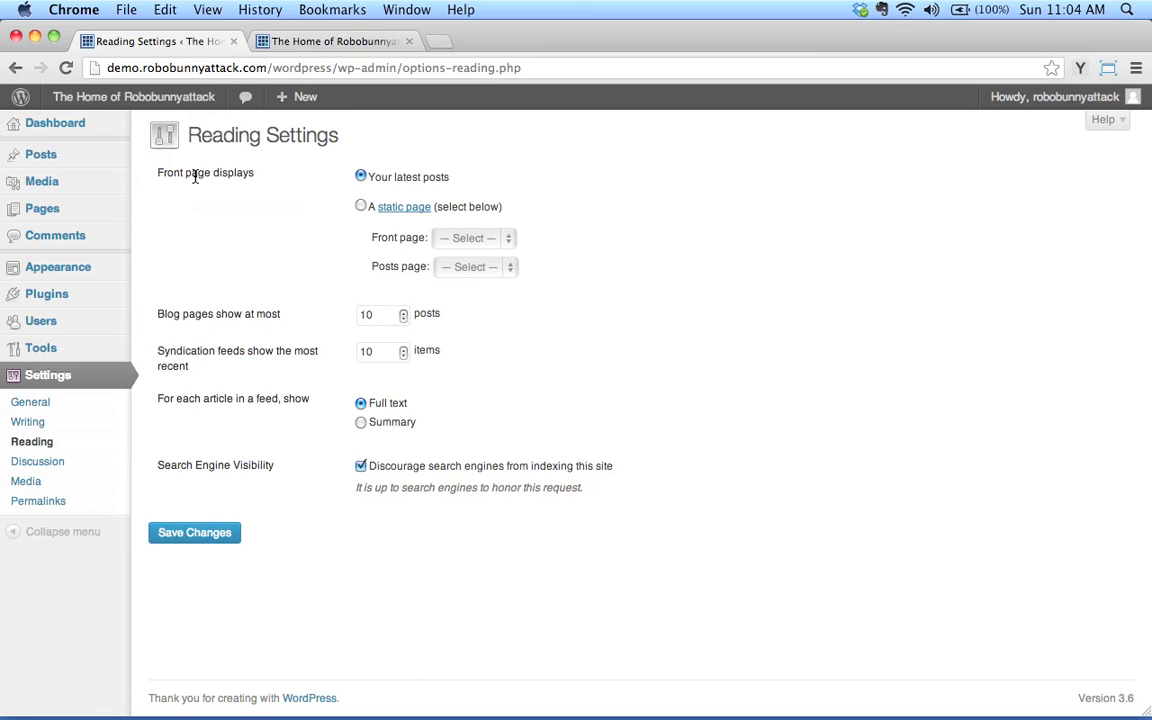
left_click_drag(157, 172, 283, 175)
left_click(175, 175)
left_click_drag(277, 174, 159, 176)
left_click(285, 174)
left_click(360, 206)
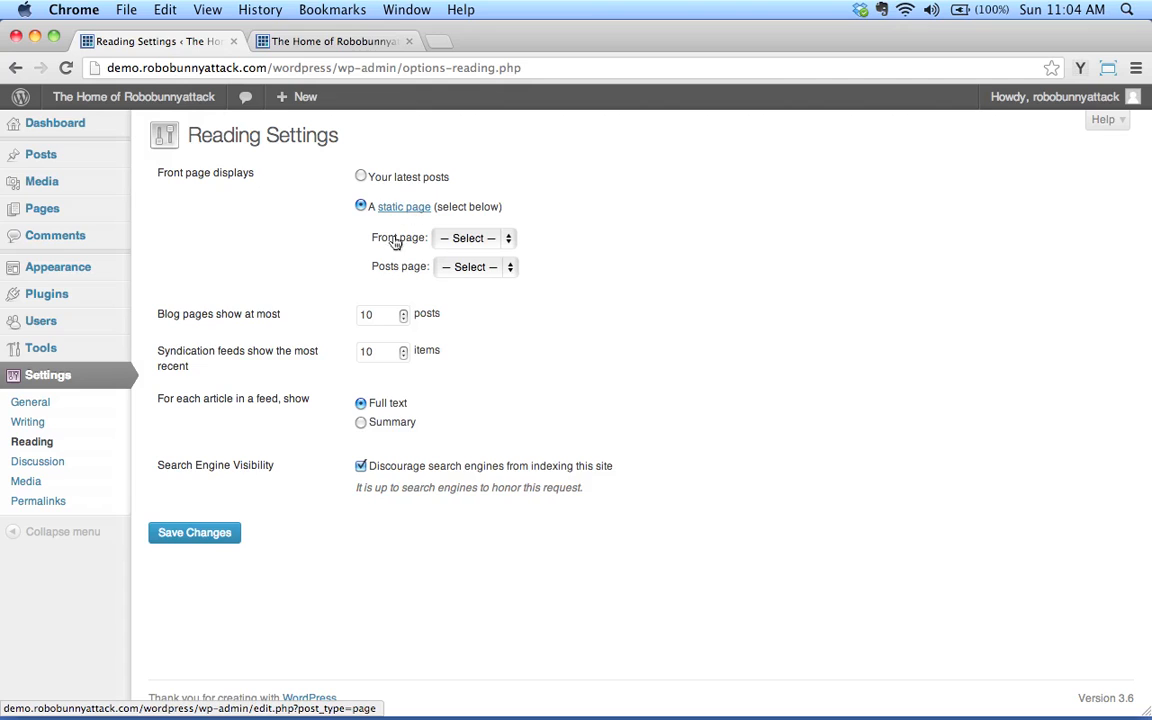
Step: Assign Front Page as the static front page and Blog as the posts page, and save the settings
left_click(491, 237)
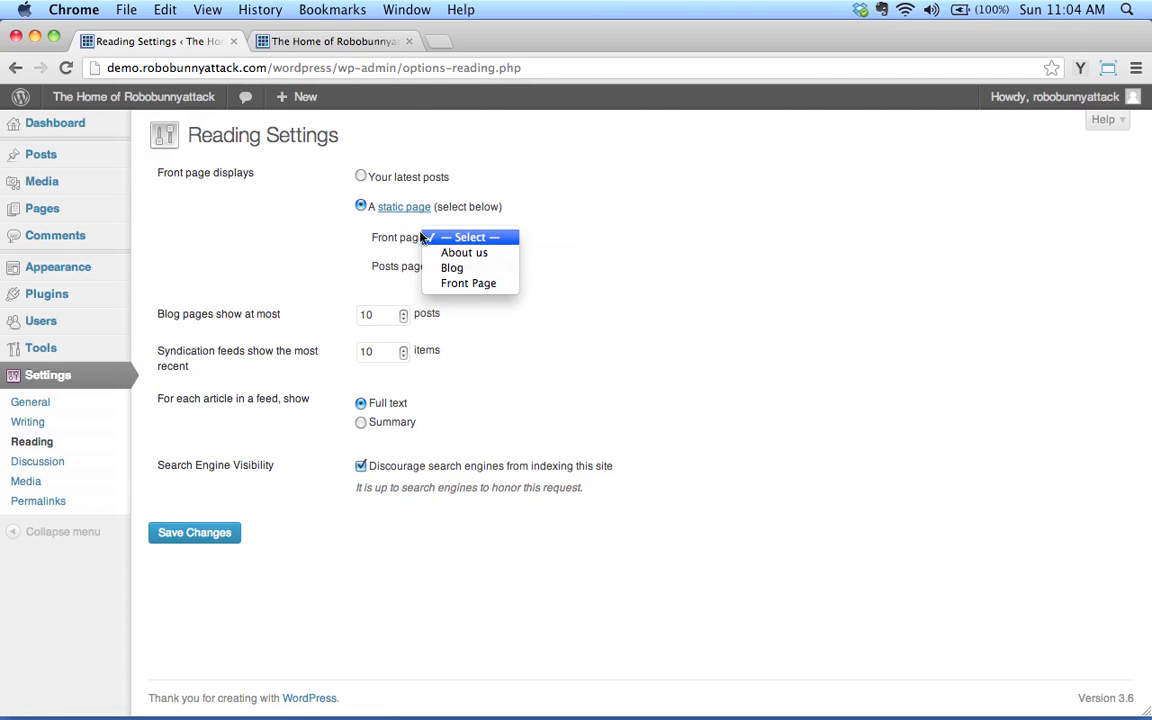
left_click(475, 288)
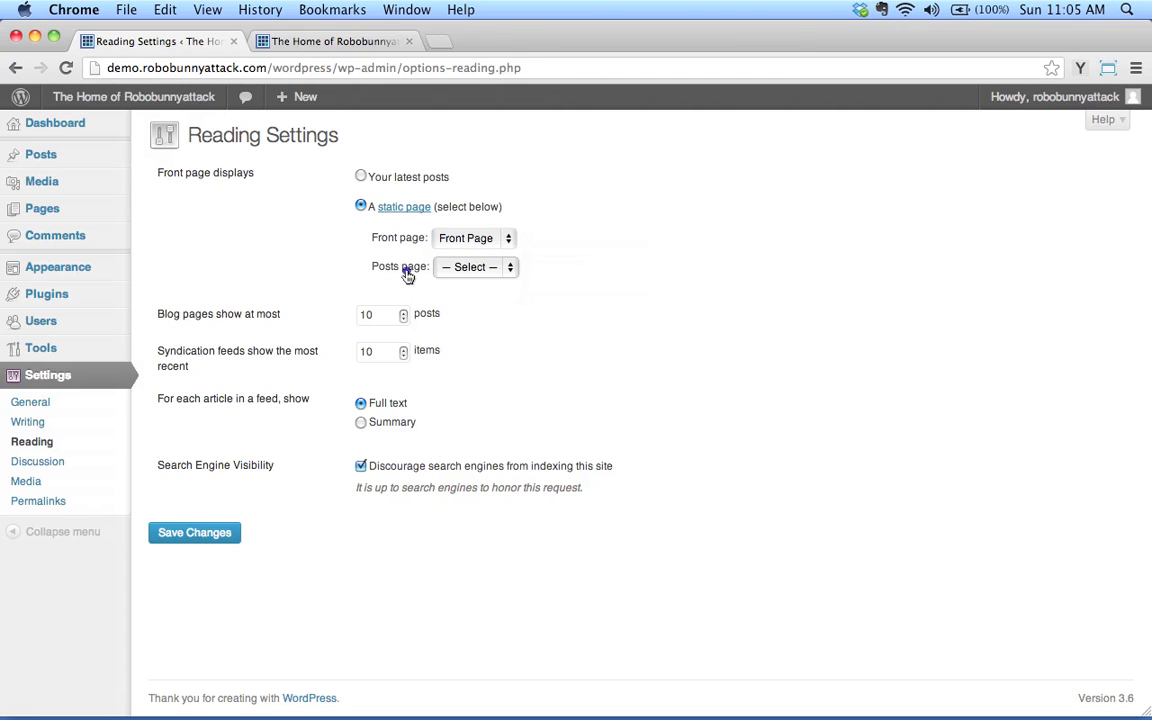
left_click(464, 272)
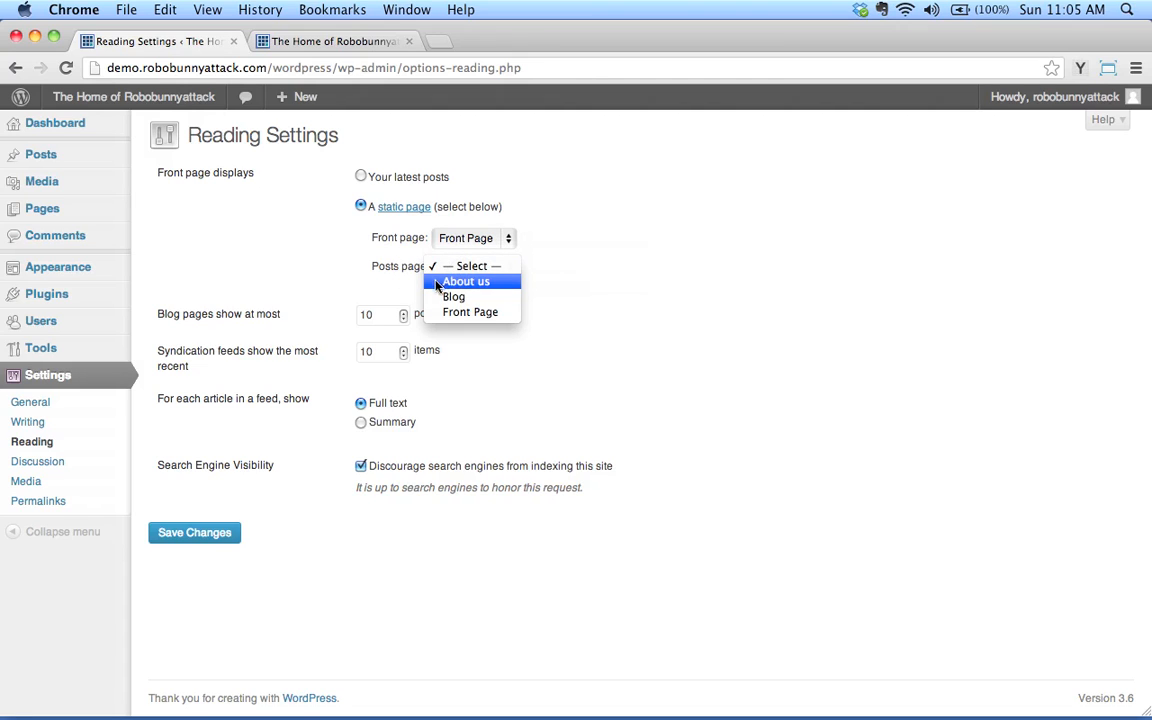
left_click(453, 297)
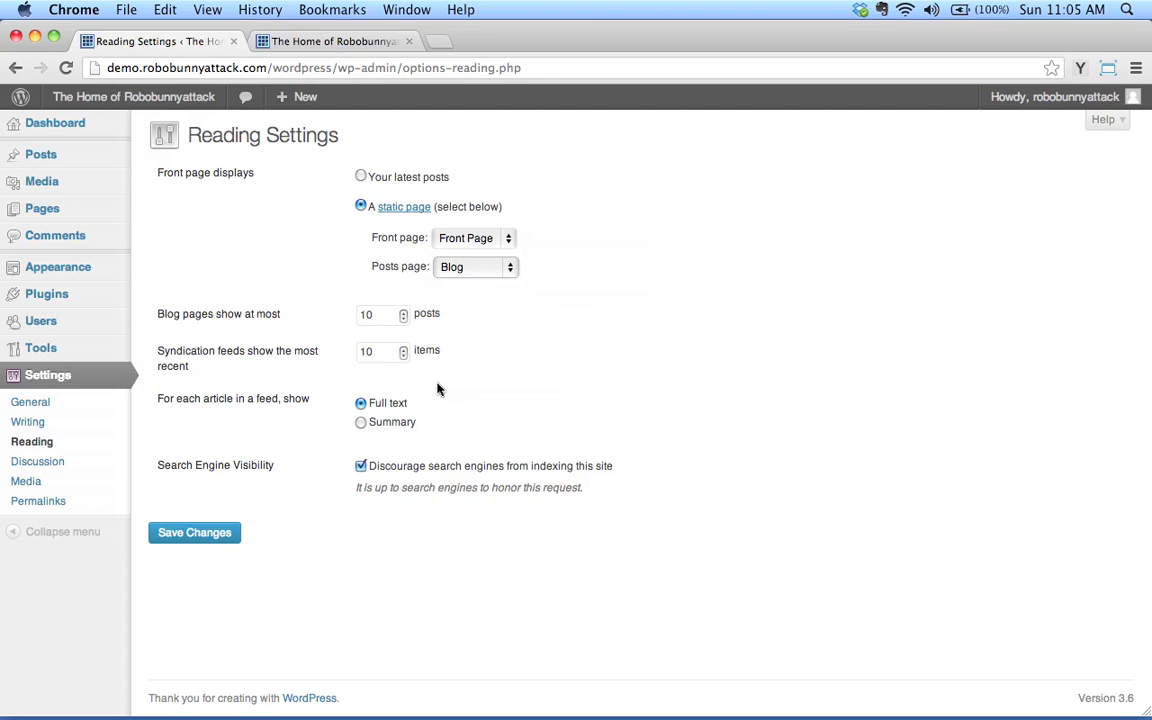
left_click(196, 533)
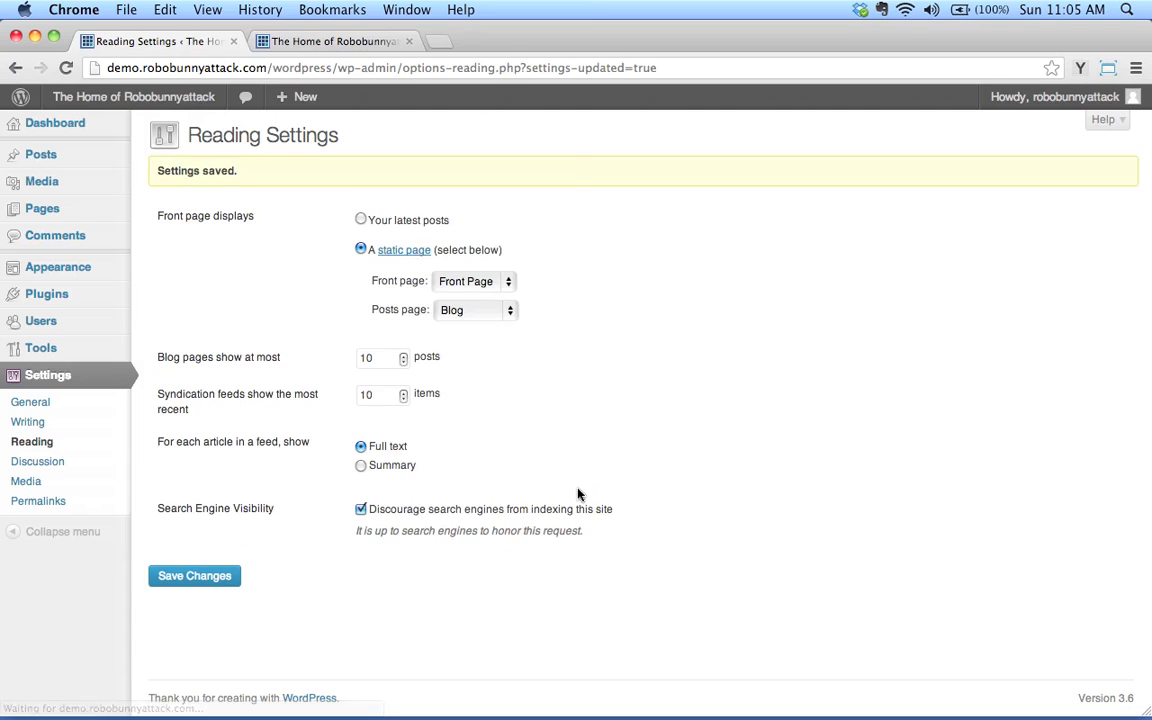
Step: Reload the live site's home page and look through its content down to the footer
left_click(318, 41)
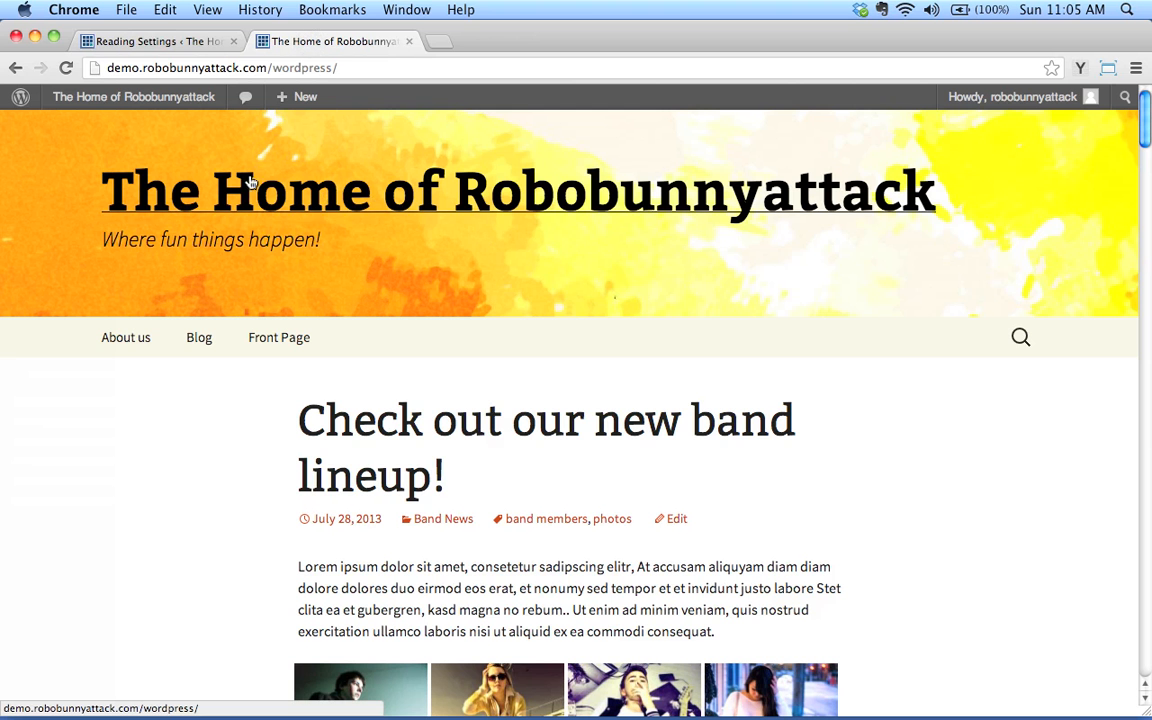
left_click(65, 67)
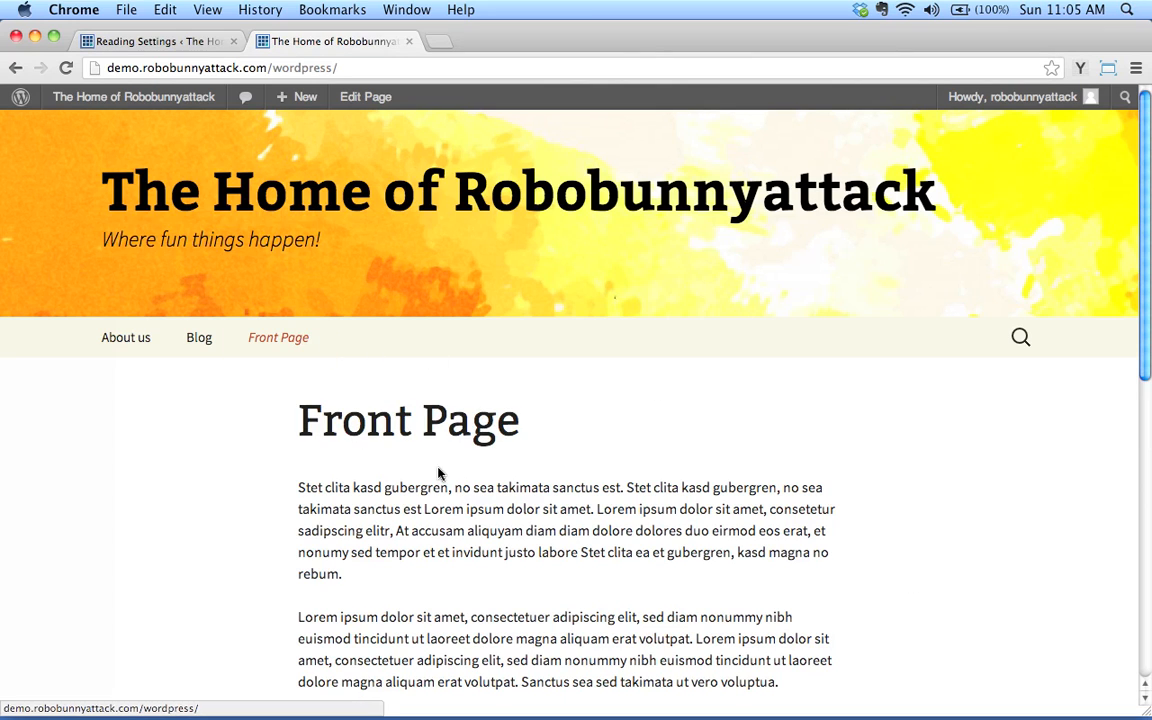
scroll(476, 462, "down", 5)
scroll(476, 462, "down", 5)
scroll(386, 278, "up", 10)
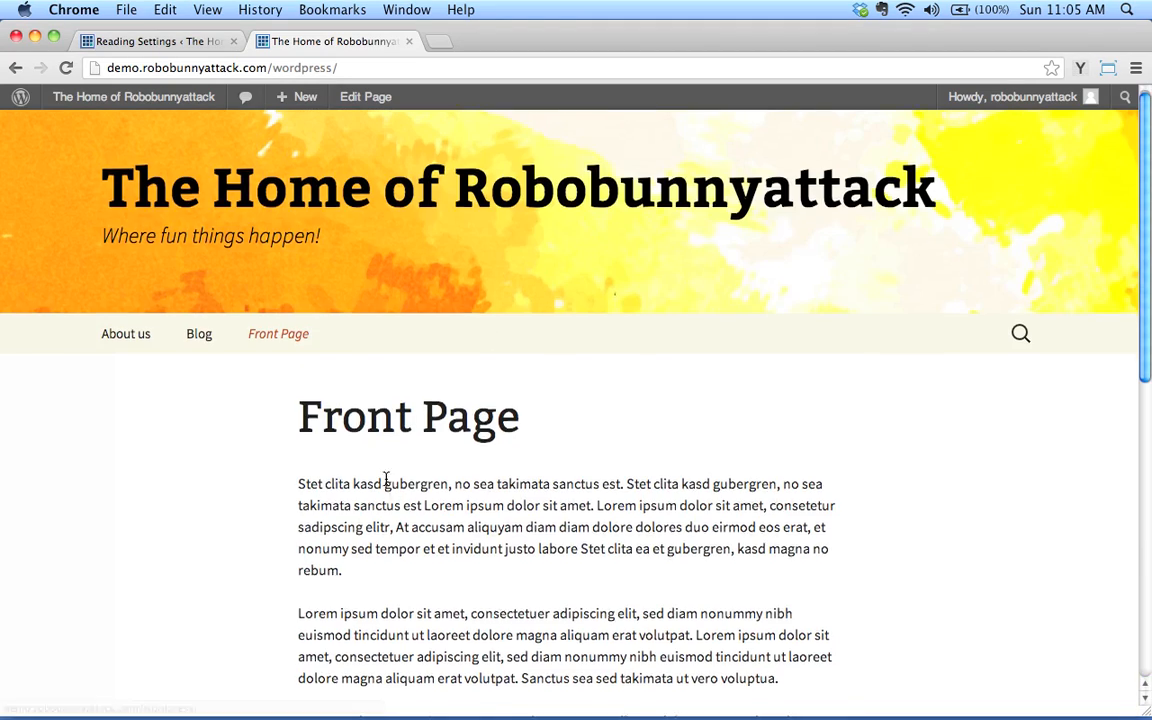
scroll(390, 485, "down", 10)
scroll(395, 490, "up", 10)
scroll(452, 404, "down", 5)
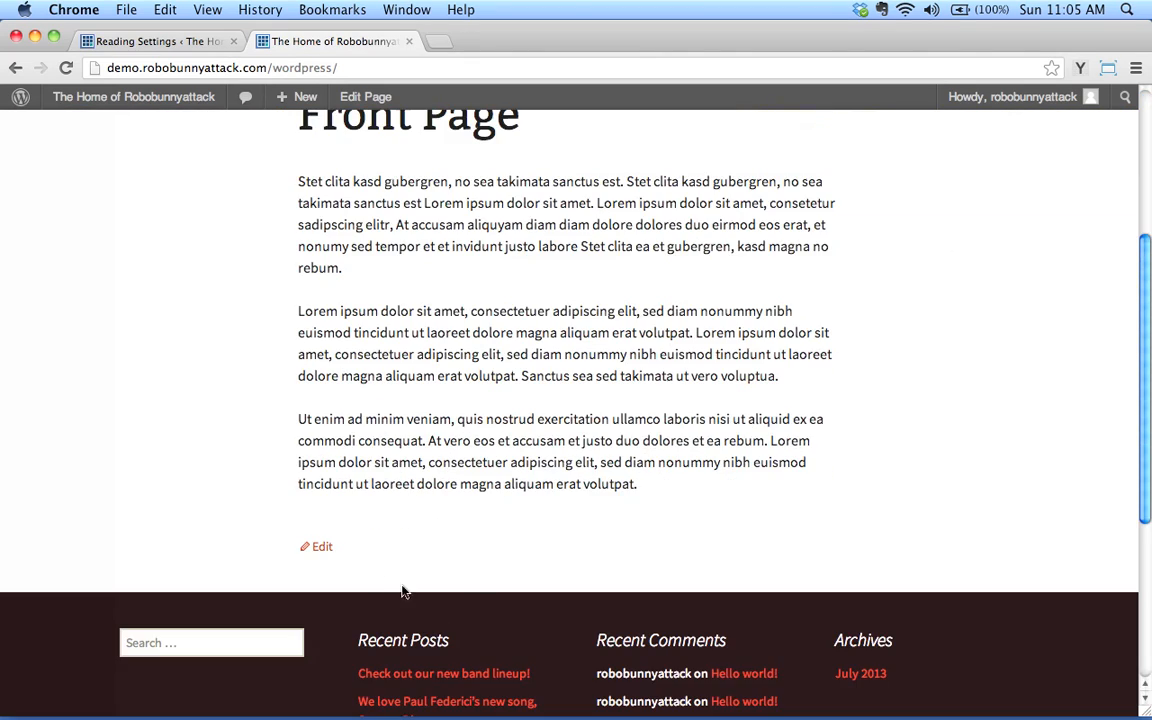
scroll(401, 586, "up", 5)
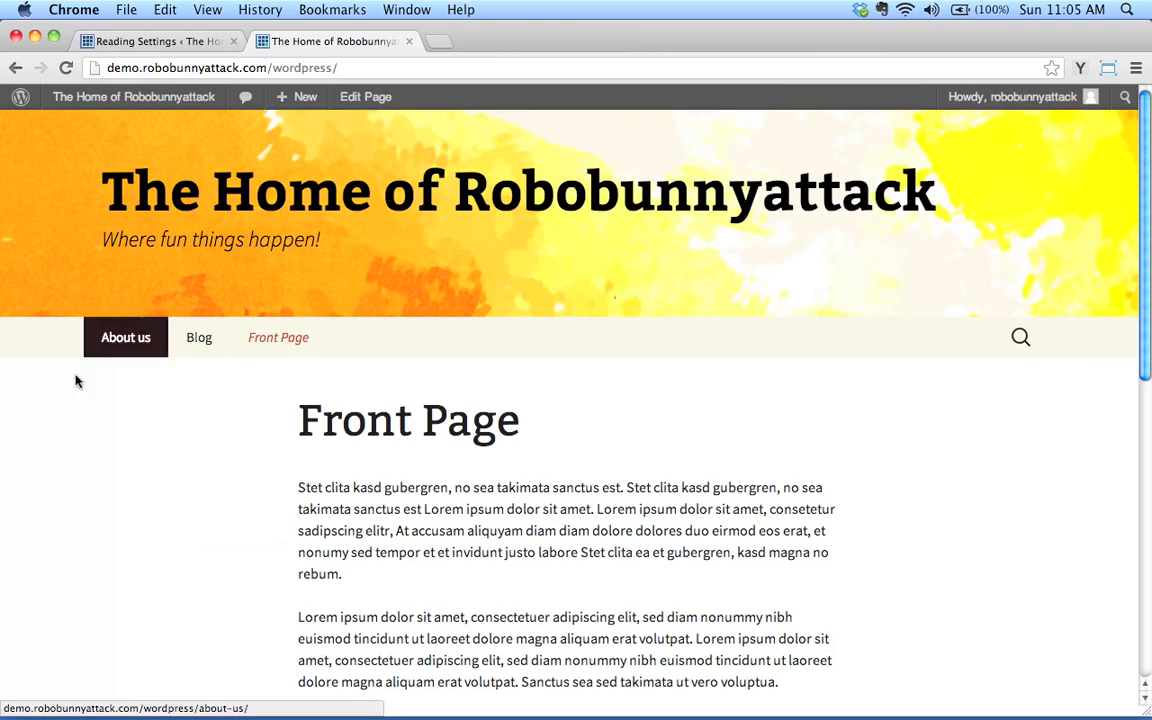
Step: View the About us page on the live site
left_click(128, 339)
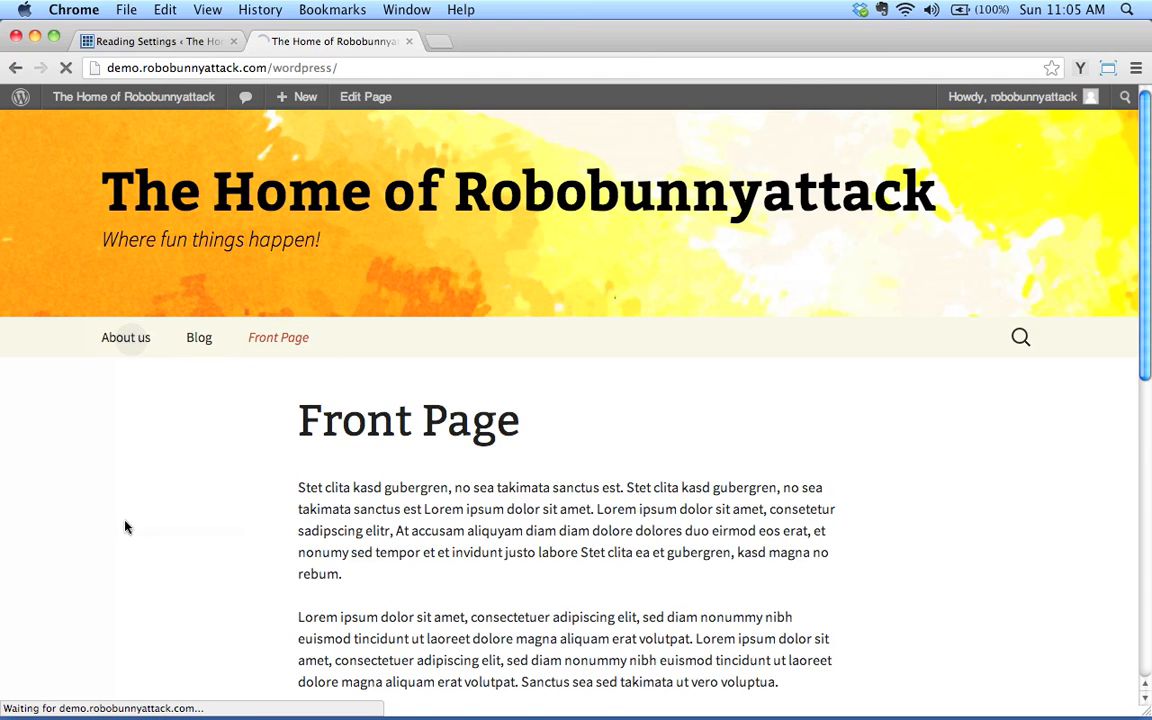
scroll(483, 427, "down", 10)
scroll(475, 469, "up", 10)
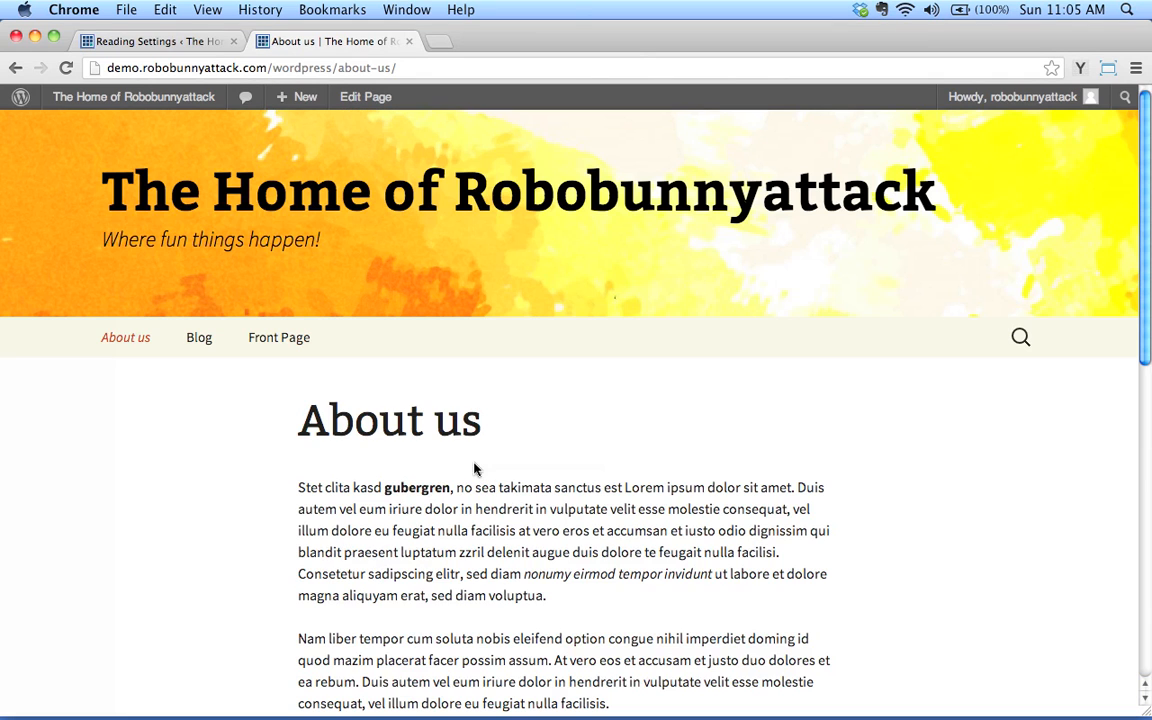
Step: Open the live Blog page and look through its posts down to "Hello world!" and back up
left_click(197, 340)
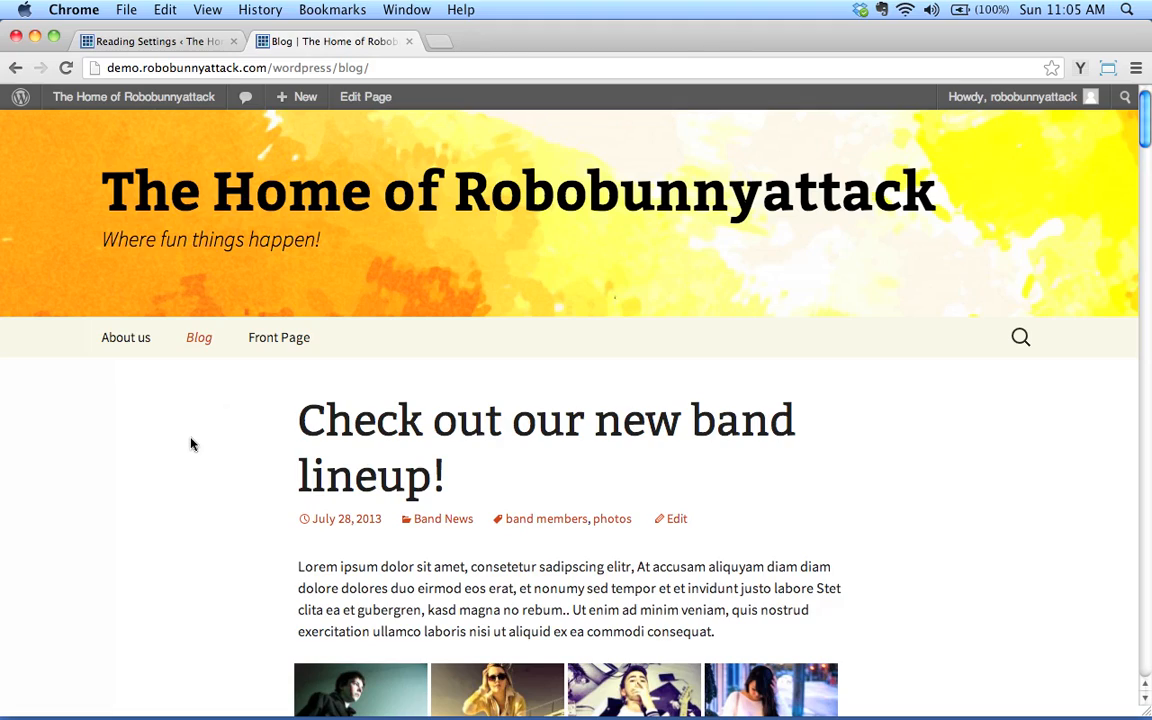
scroll(555, 481, "down", 15)
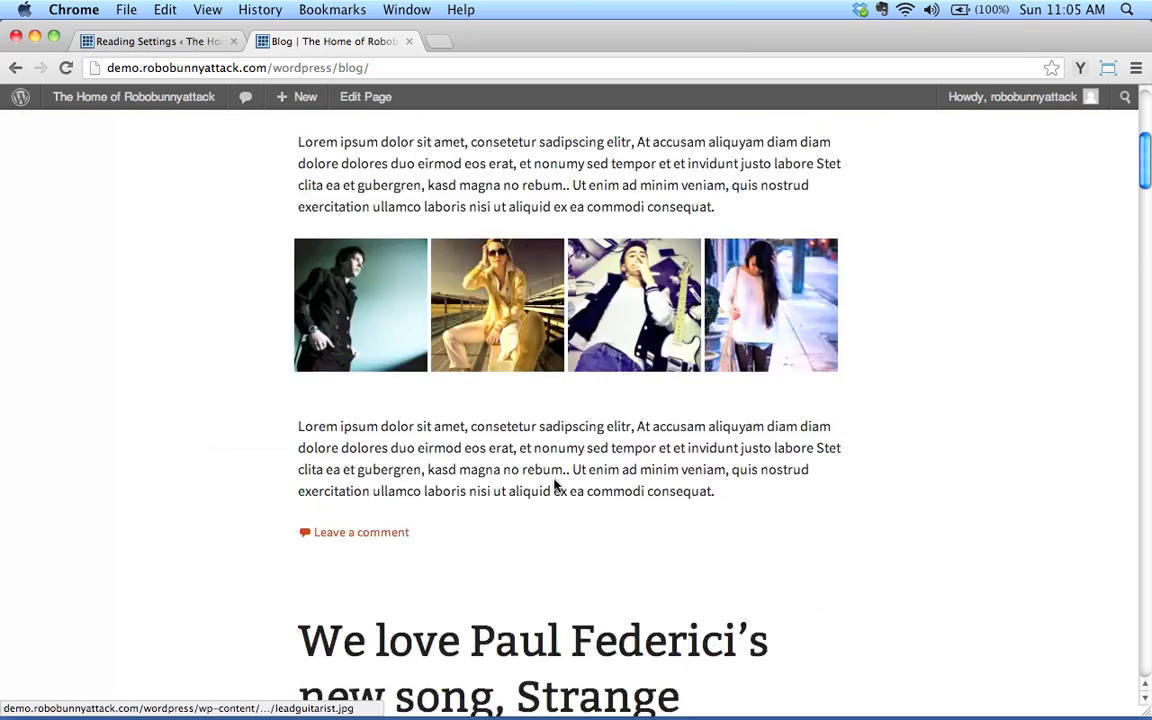
scroll(908, 545, "down", 20)
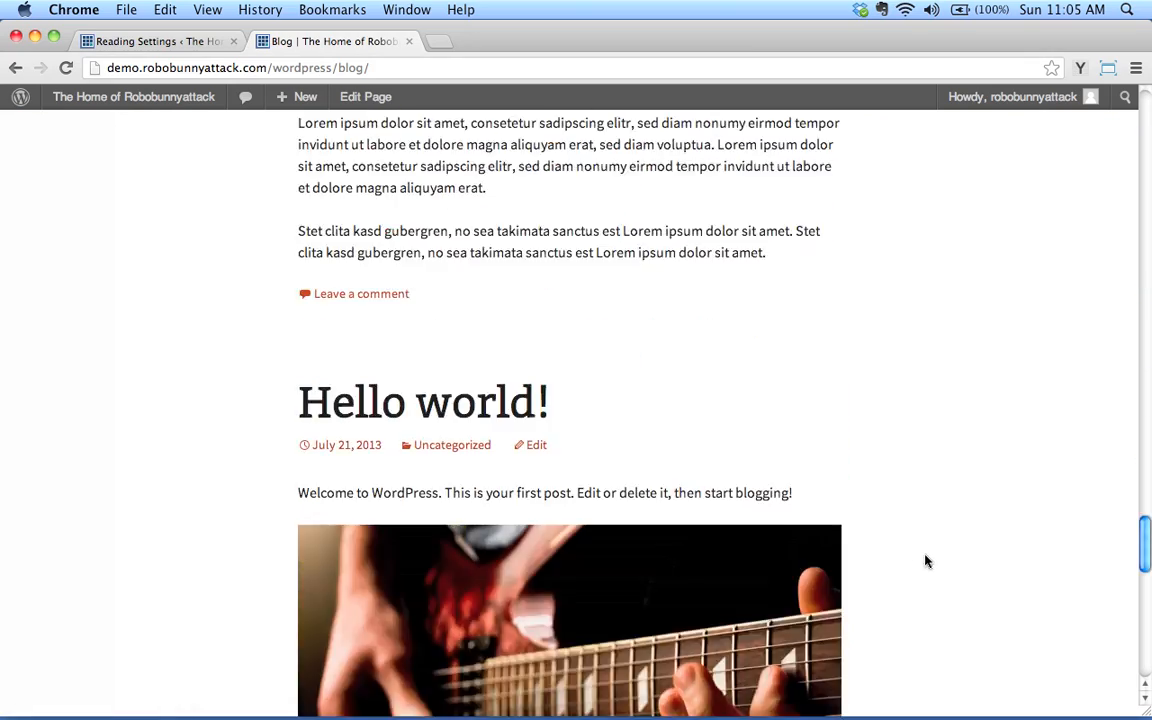
scroll(928, 560, "up", 10)
scroll(926, 564, "up", 20)
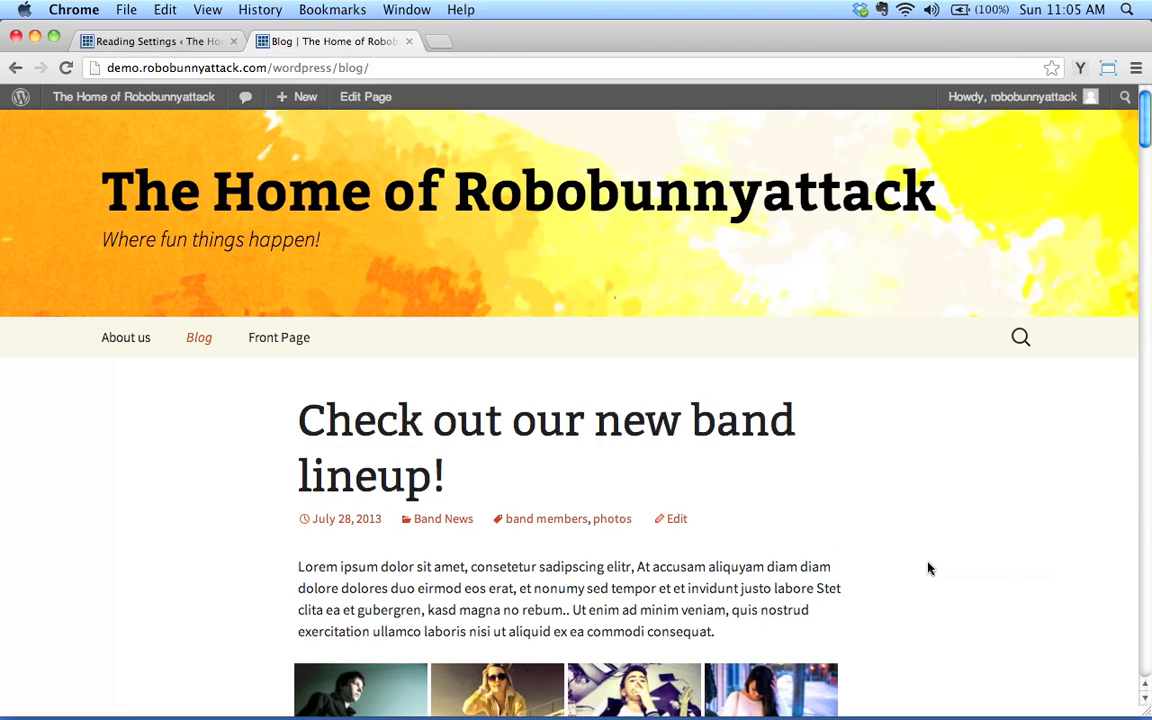
Step: View the "Check out our new band lineup!" post, and return through the Blog page to the Front Page
left_click(507, 432)
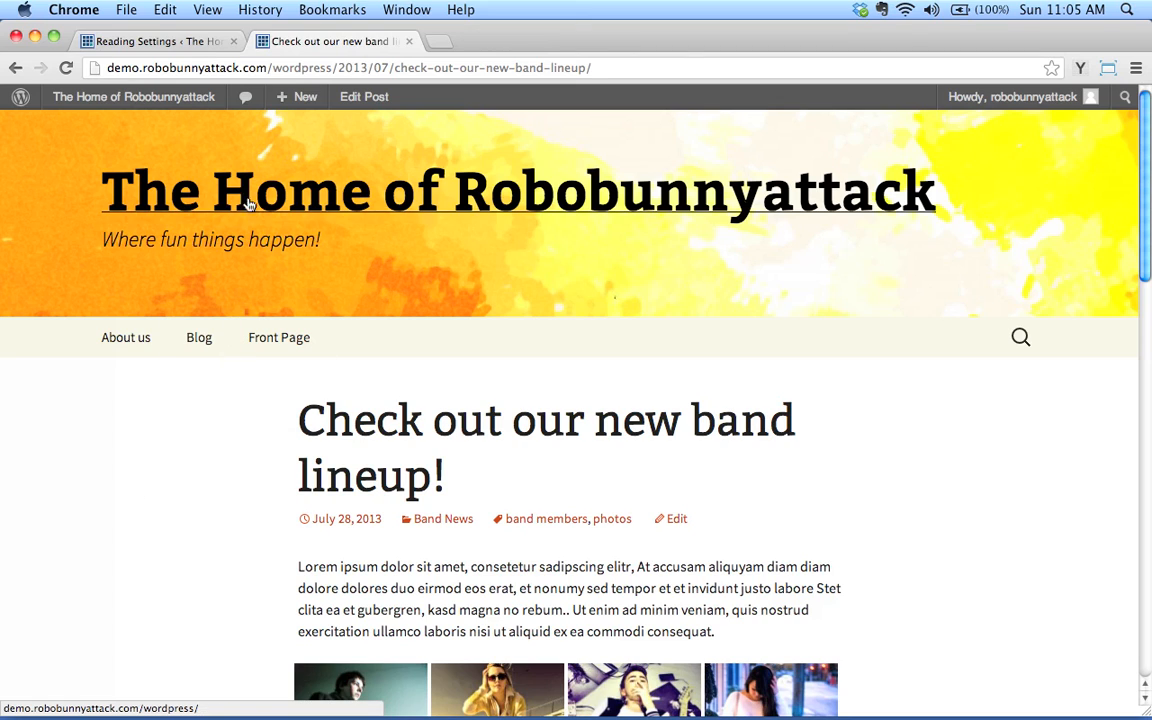
left_click(201, 343)
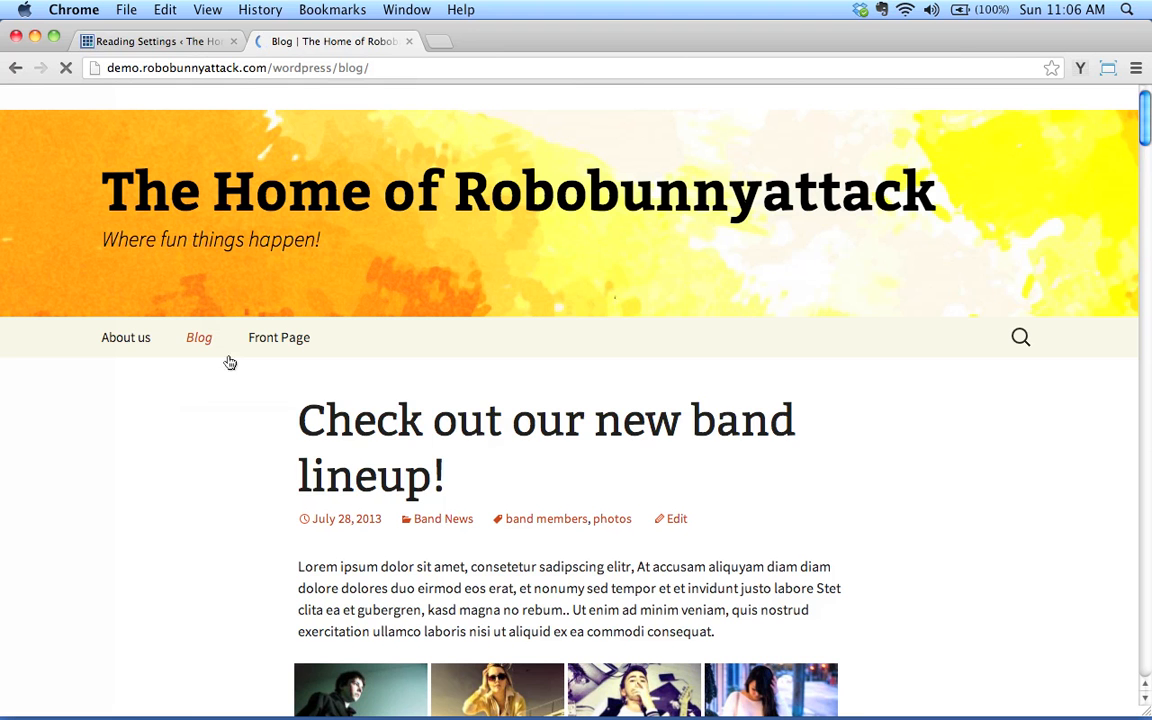
left_click(278, 337)
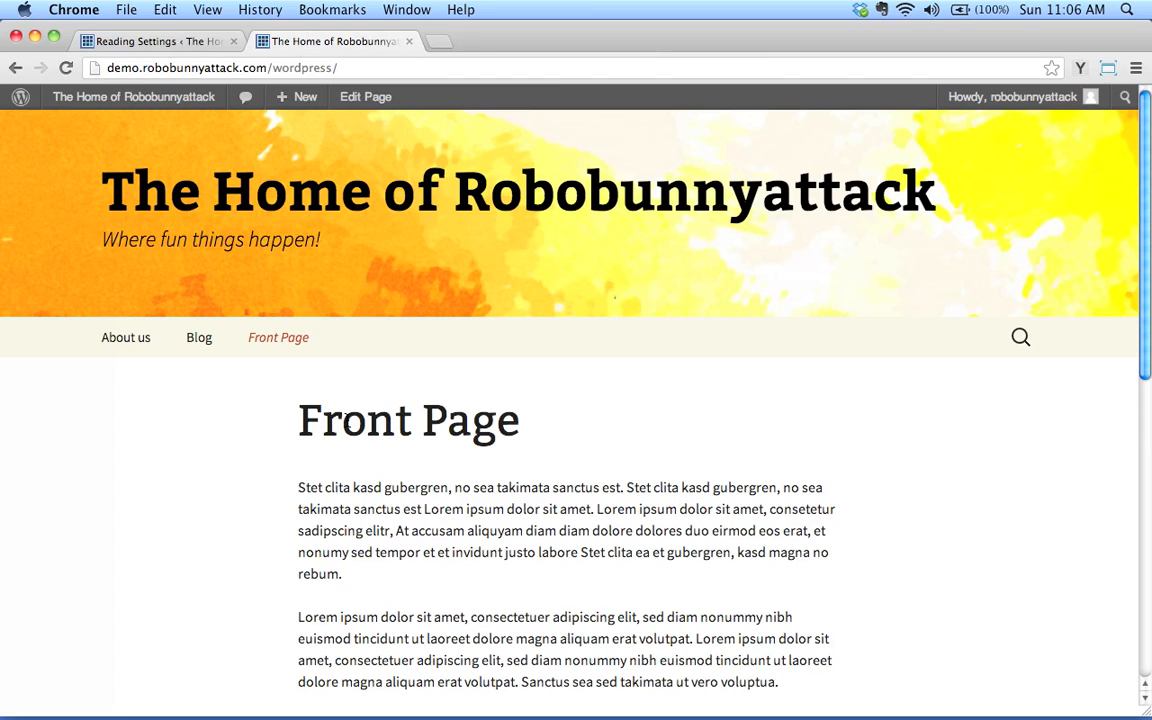
Step: Edit the Front Page from the admin's page list, change its title to "Welcome" and update it
left_click(172, 42)
mouse_move(44, 212)
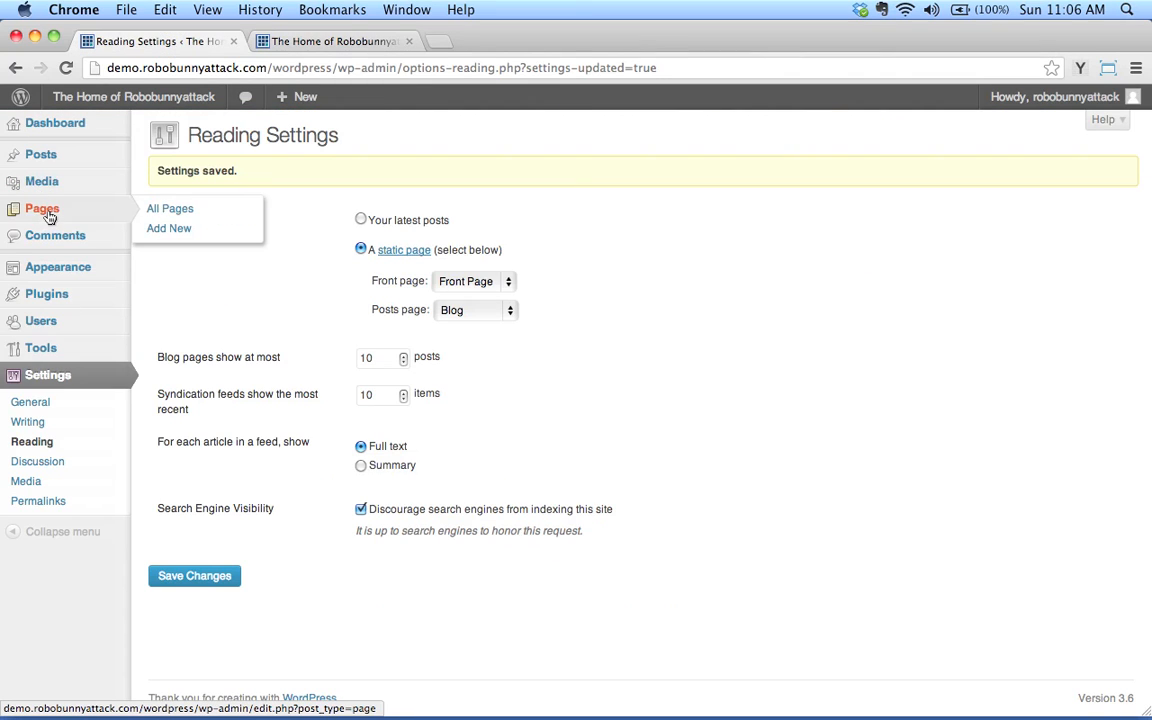
left_click(186, 211)
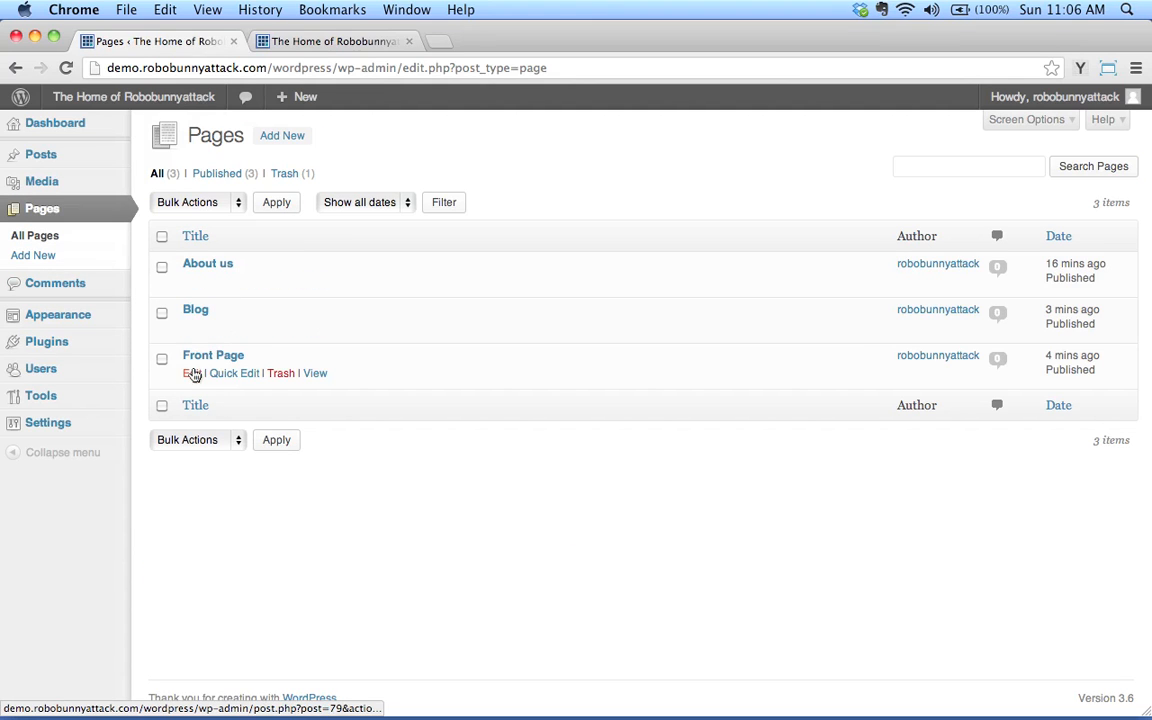
left_click(192, 375)
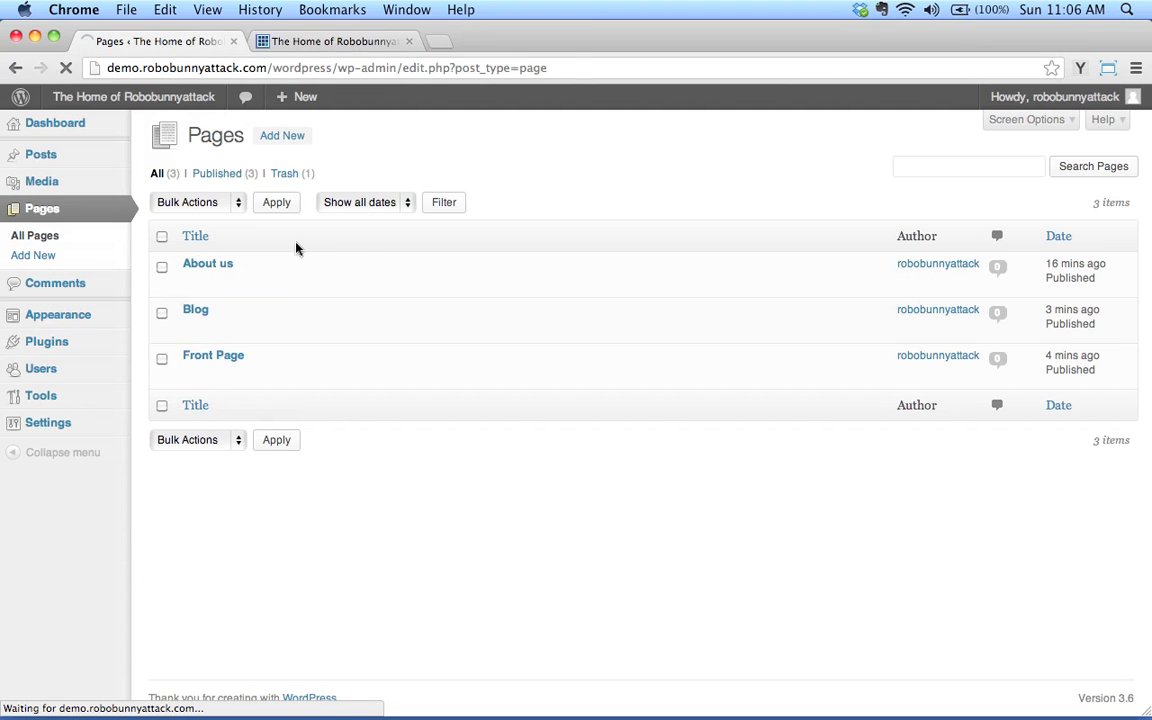
triple_click(248, 182)
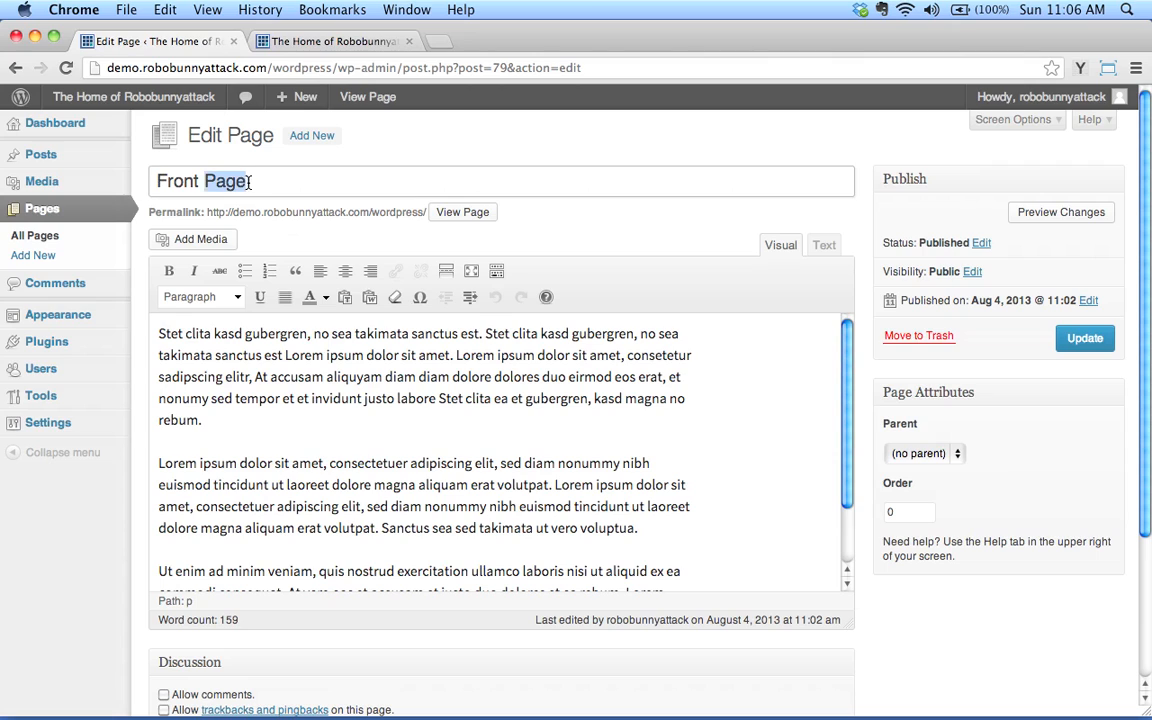
type("Welcome")
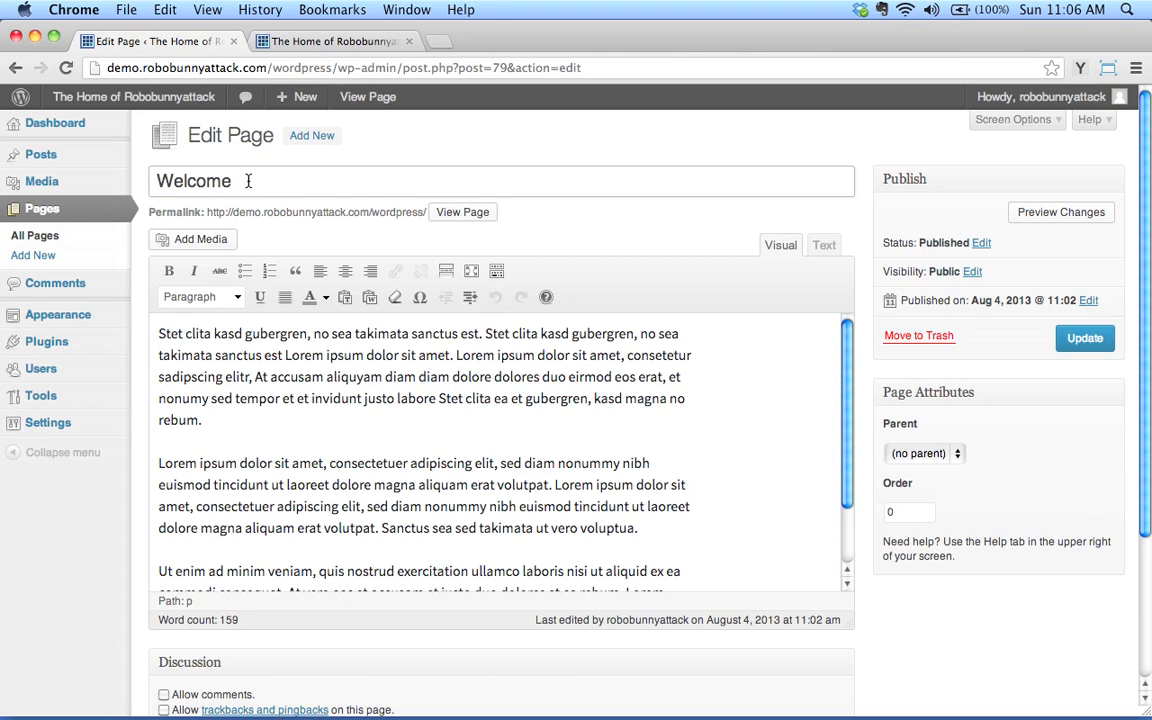
left_click(1085, 339)
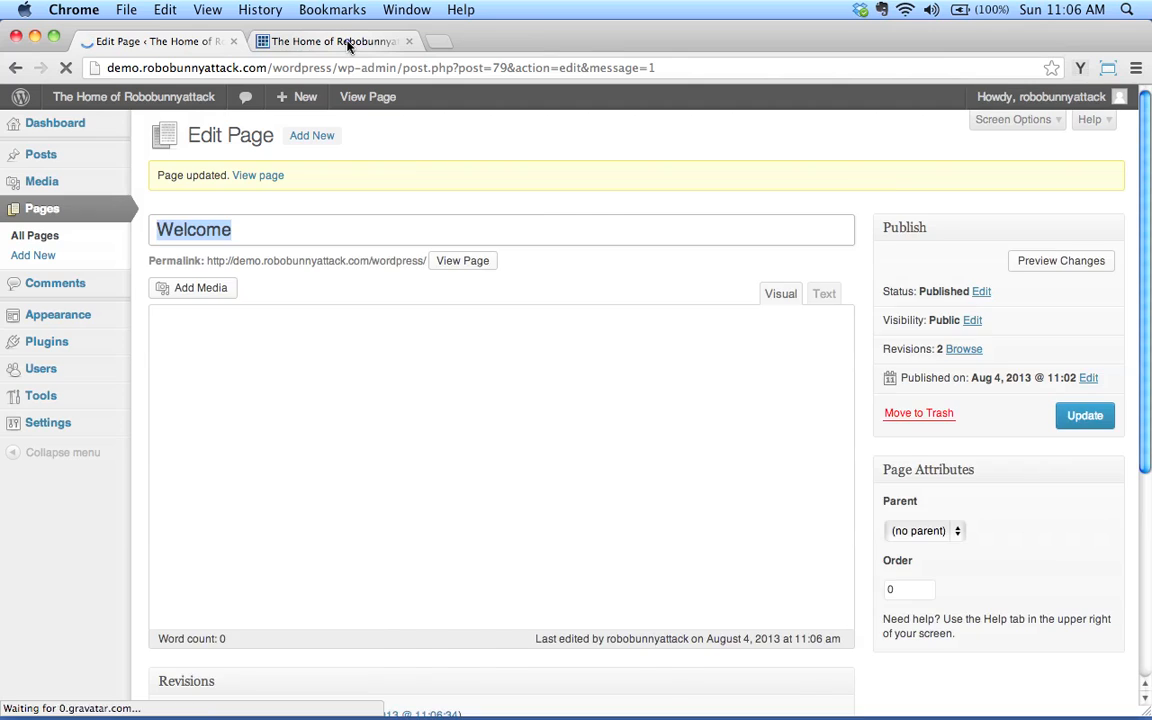
Step: Refresh the live home page to check its new title in the heading and site navigation
left_click(346, 42)
left_click(289, 189)
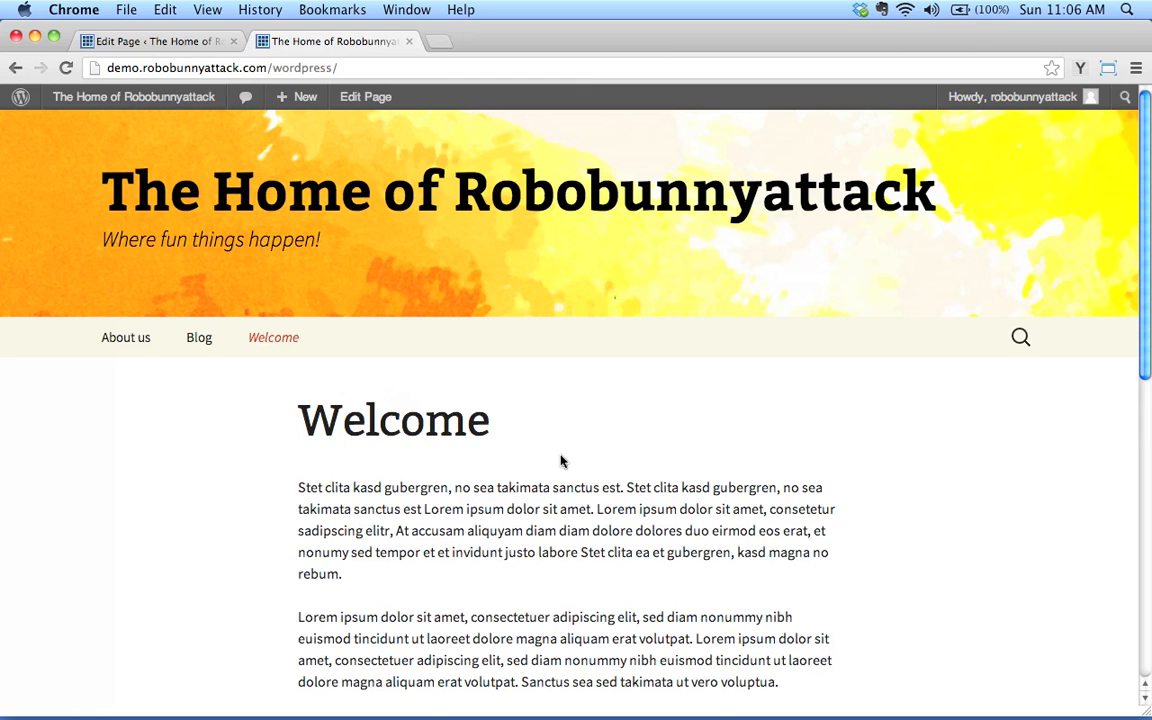
scroll(561, 461, "down", 3)
scroll(532, 350, "up", 3)
Step: Reopen the Reading settings and check which page is selected as the static front page, leaving the choice as is
left_click(180, 41)
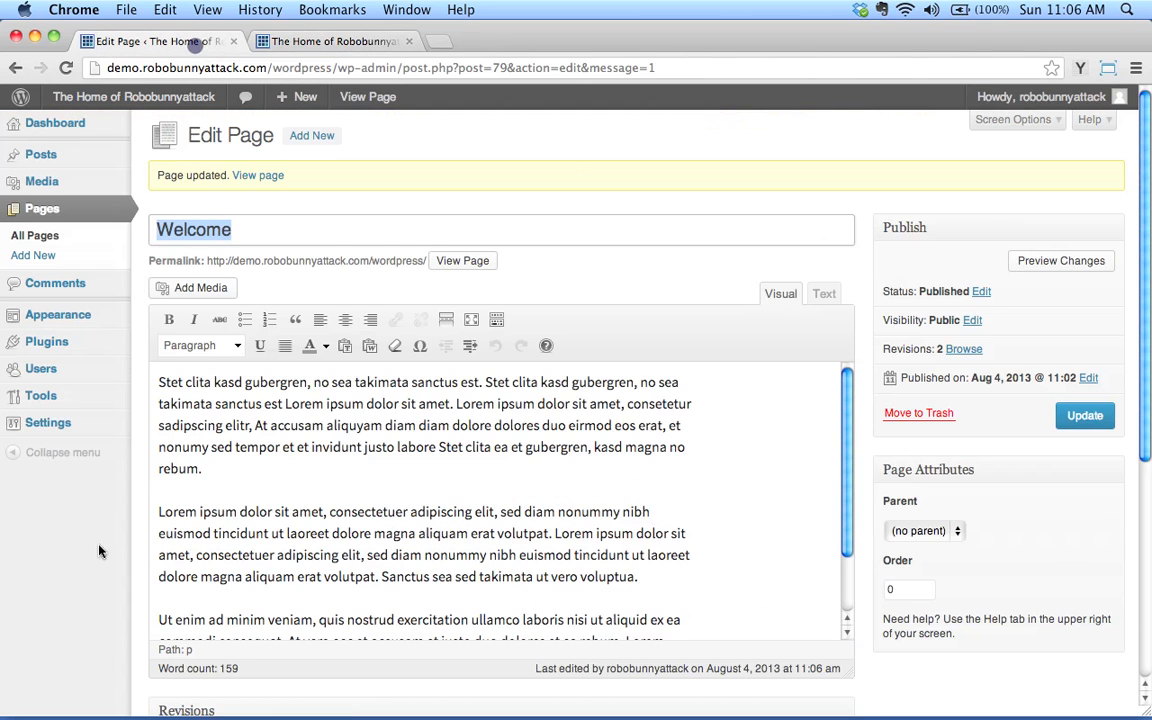
left_click(60, 423)
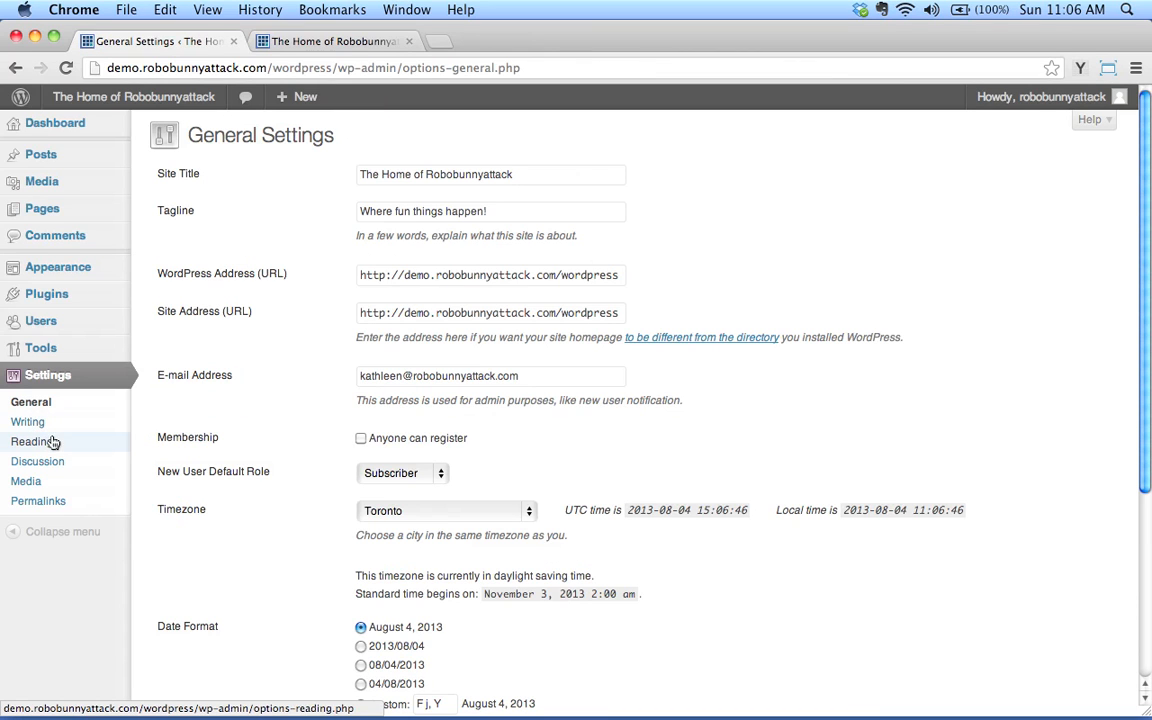
left_click(53, 442)
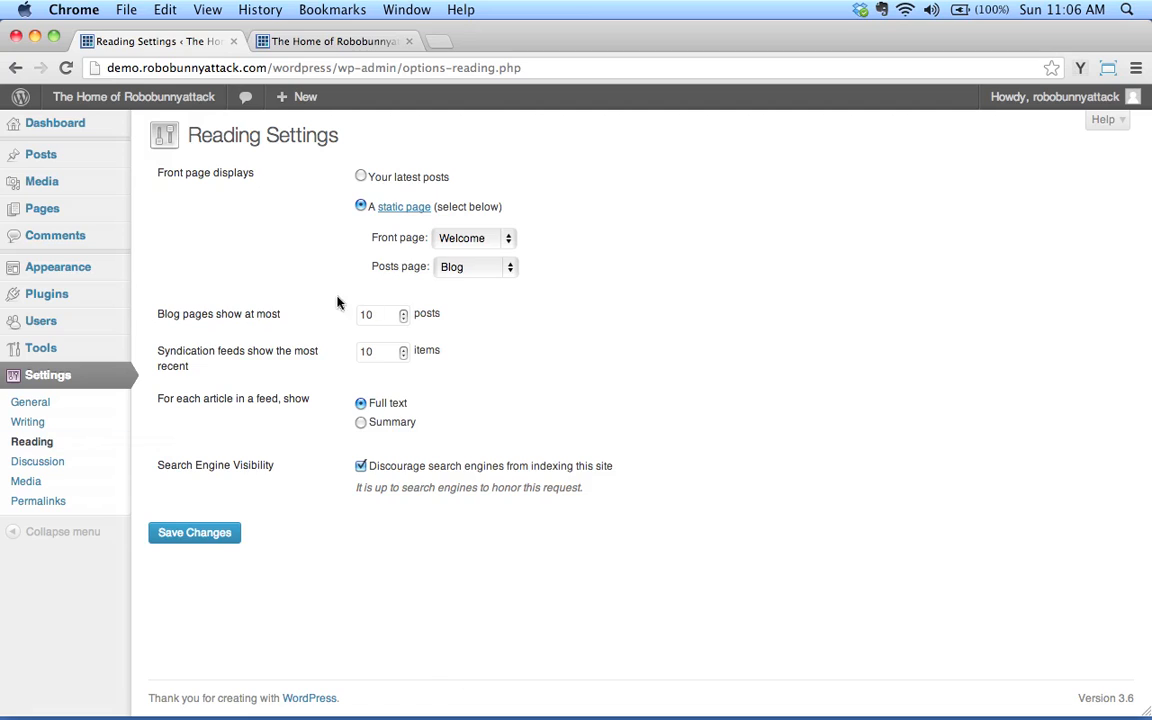
left_click(478, 240)
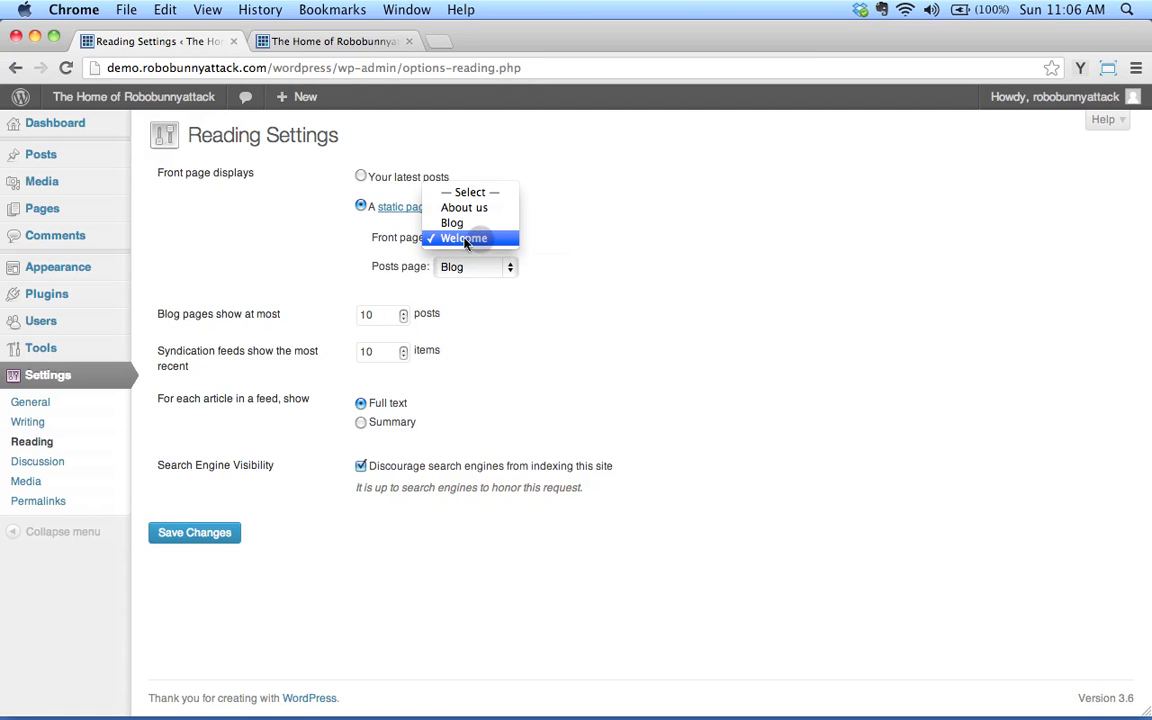
left_click(386, 239)
left_click(448, 239)
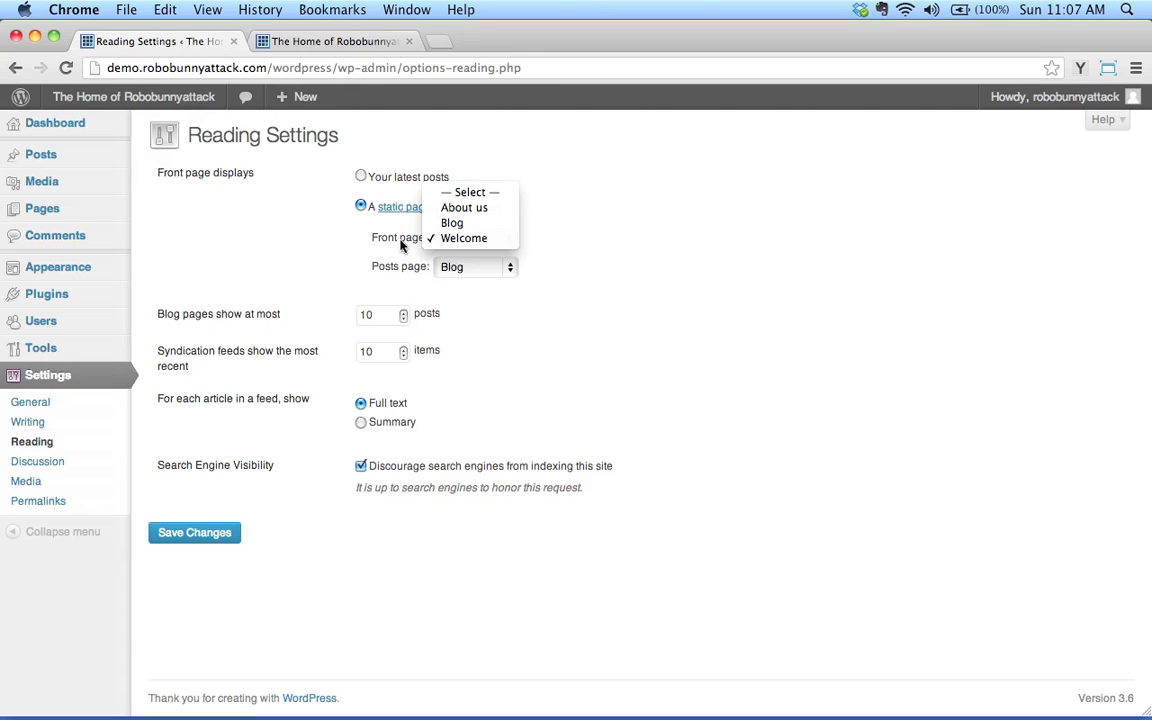
left_click(400, 244)
left_click(462, 240)
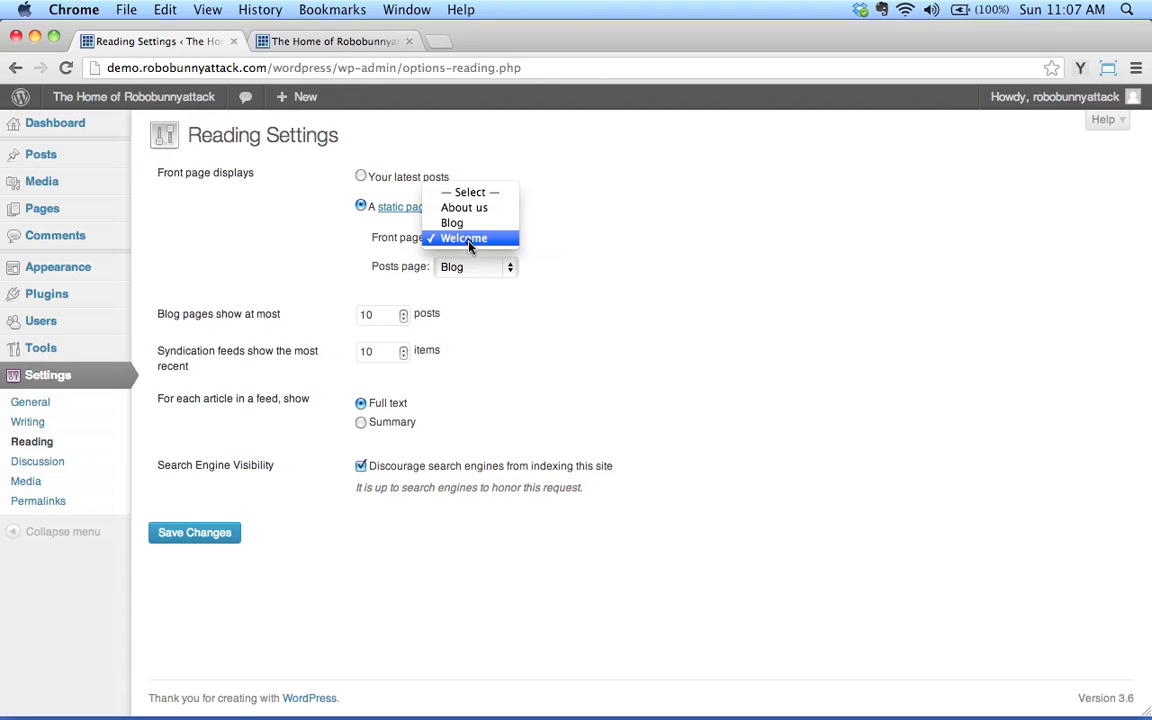
left_click(384, 246)
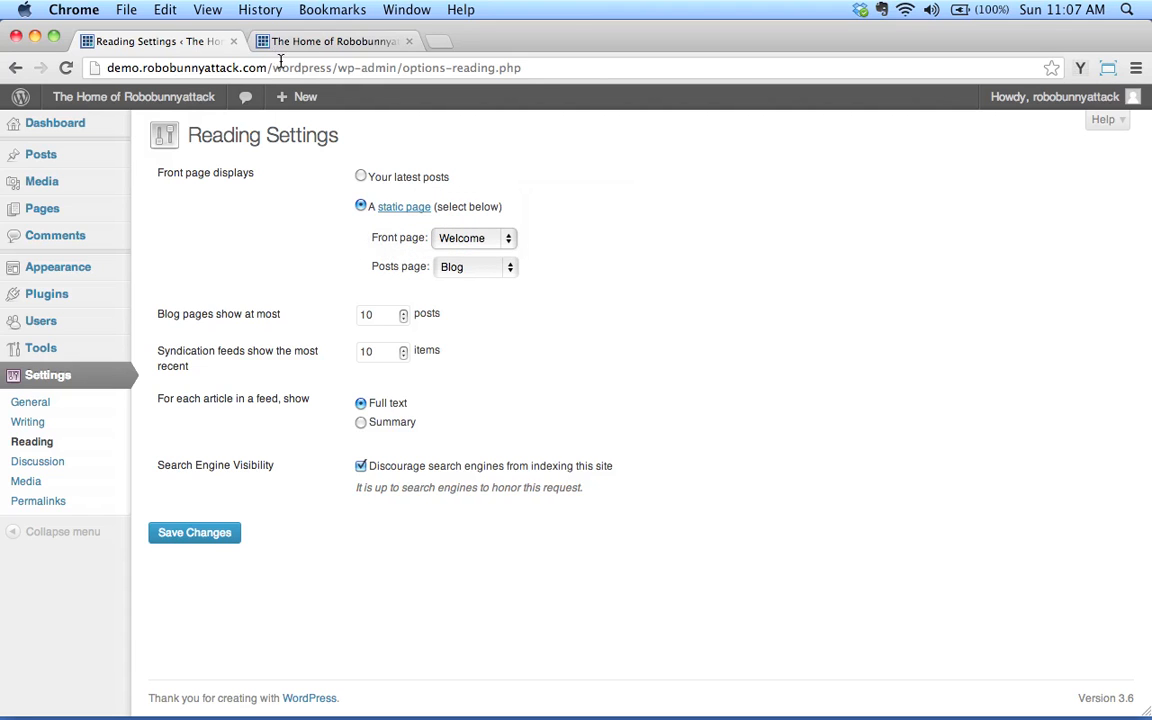
Step: Return to the live site and look over the Welcome page's content once more
left_click(327, 42)
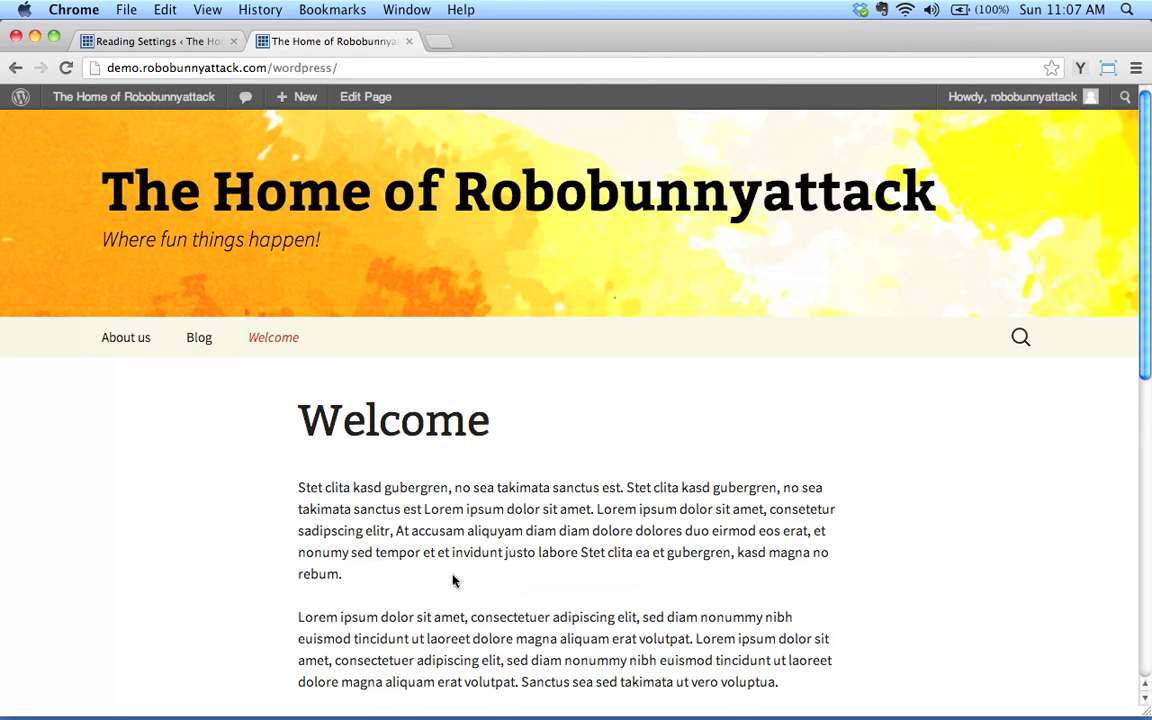
scroll(241, 554, "down", 3)
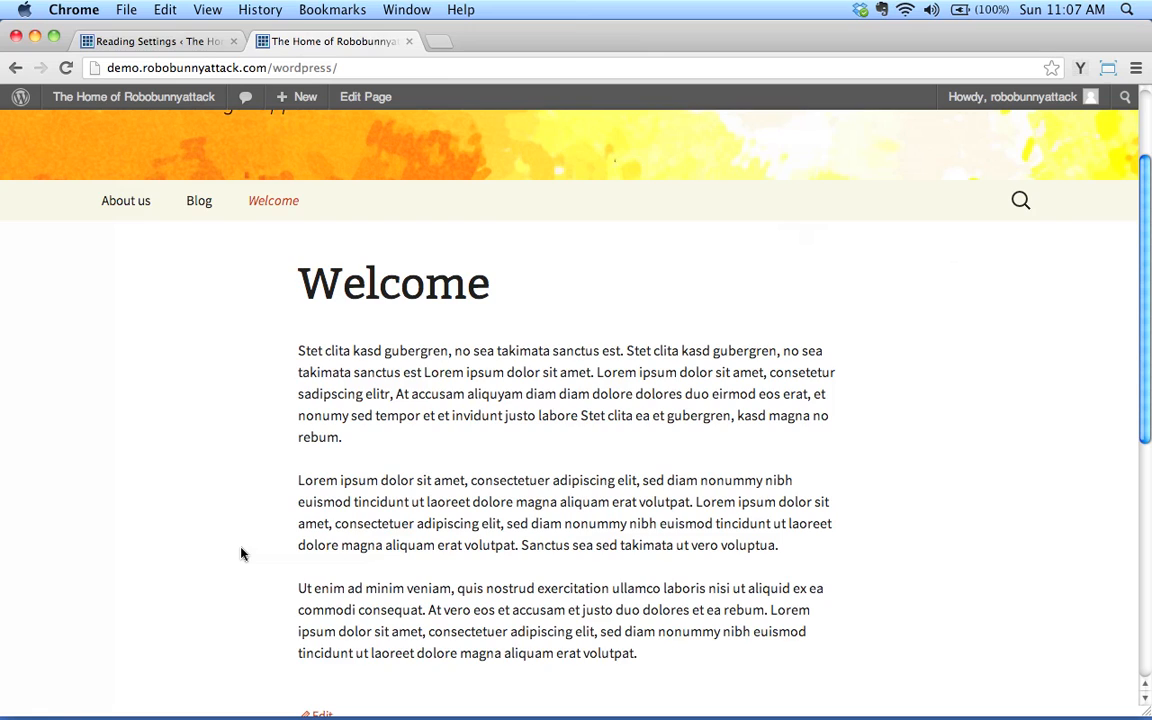
scroll(241, 554, "up", 3)
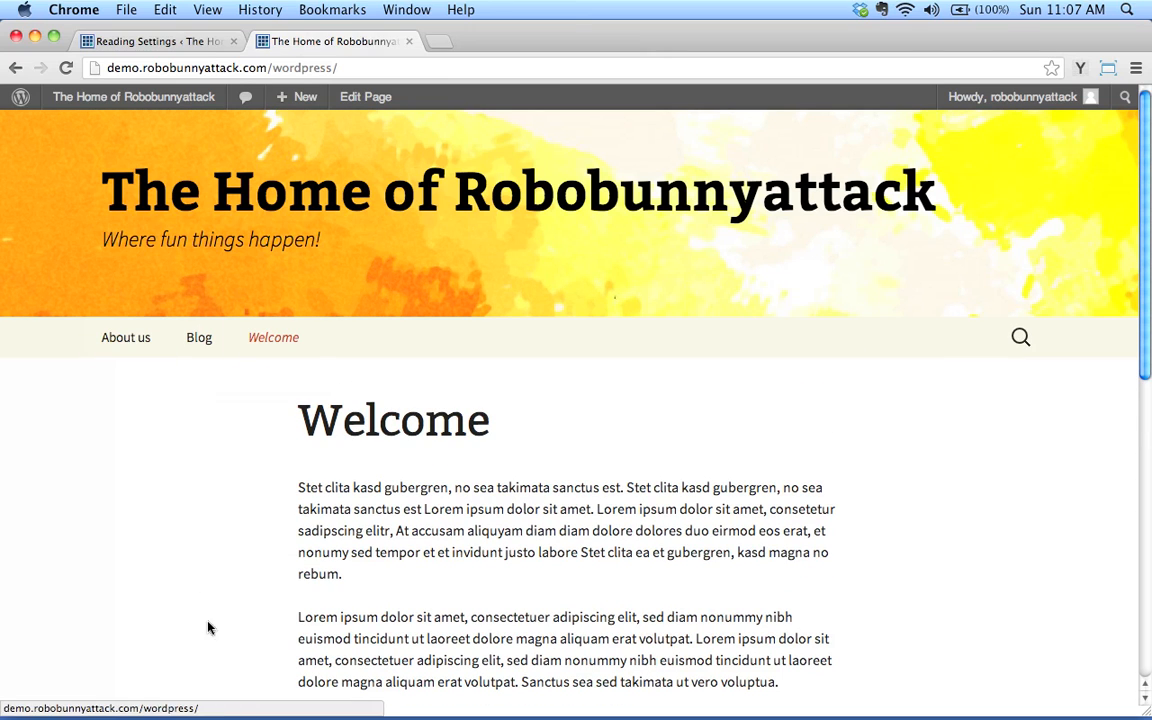